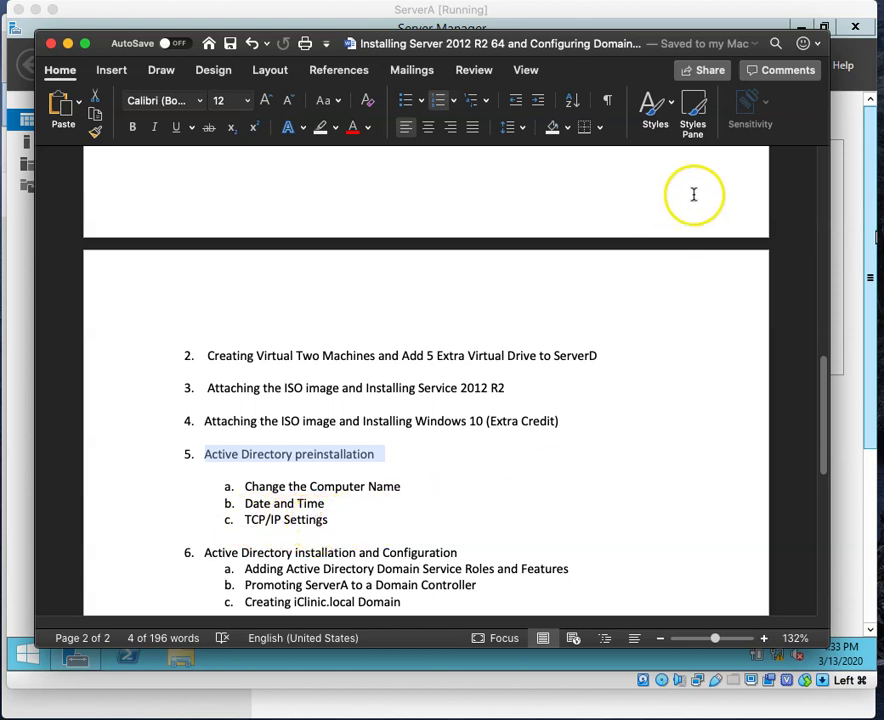
Step: Minimize the Word setup notes to reveal ServerA's Server Manager Dashboard
click(68, 43)
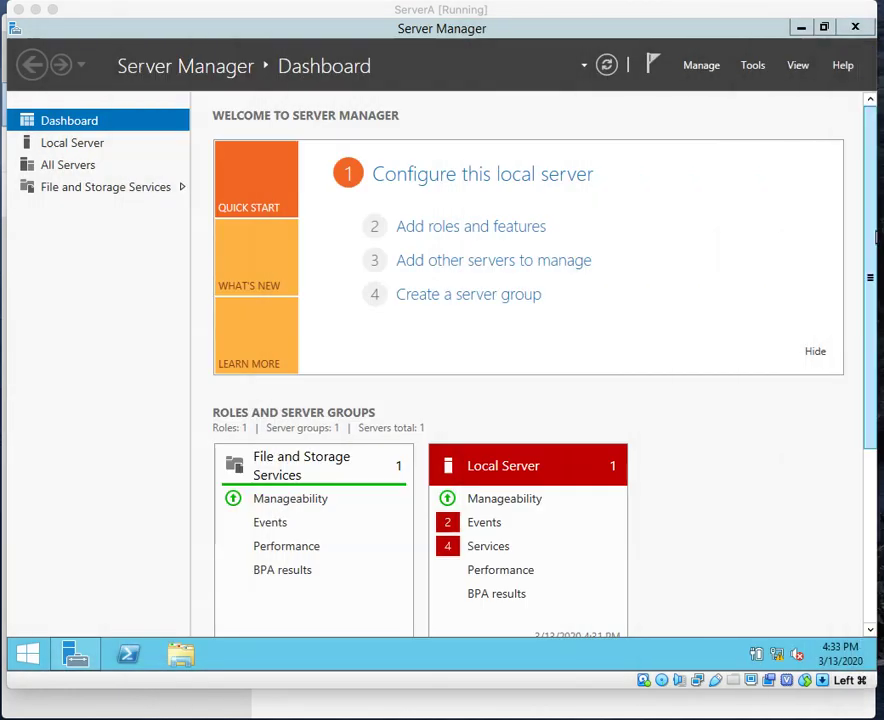
Step: Show the Local Server properties with the default name, WORKGROUP and DHCP-assigned IPv4 address
click(66, 143)
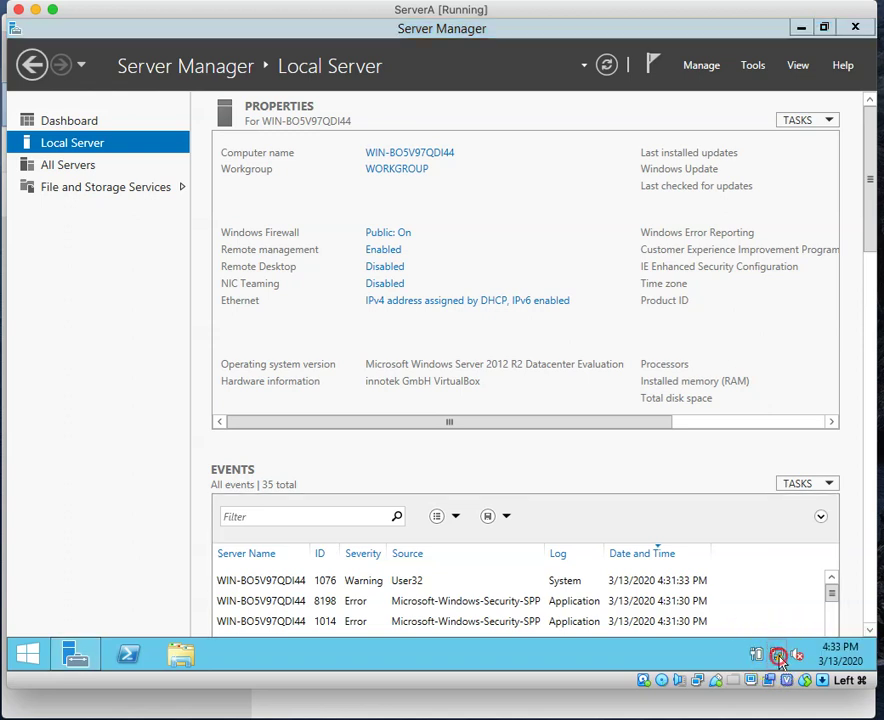
right_click(779, 652)
Step: Open the Ethernet adapter's properties from the Network and Sharing Center's adapter settings
click(776, 644)
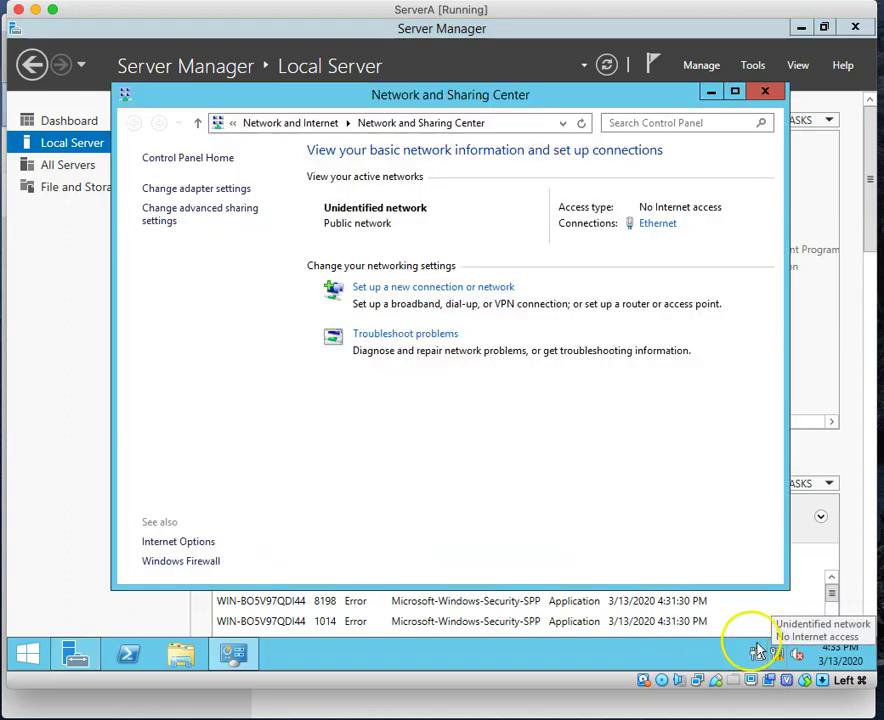
click(184, 188)
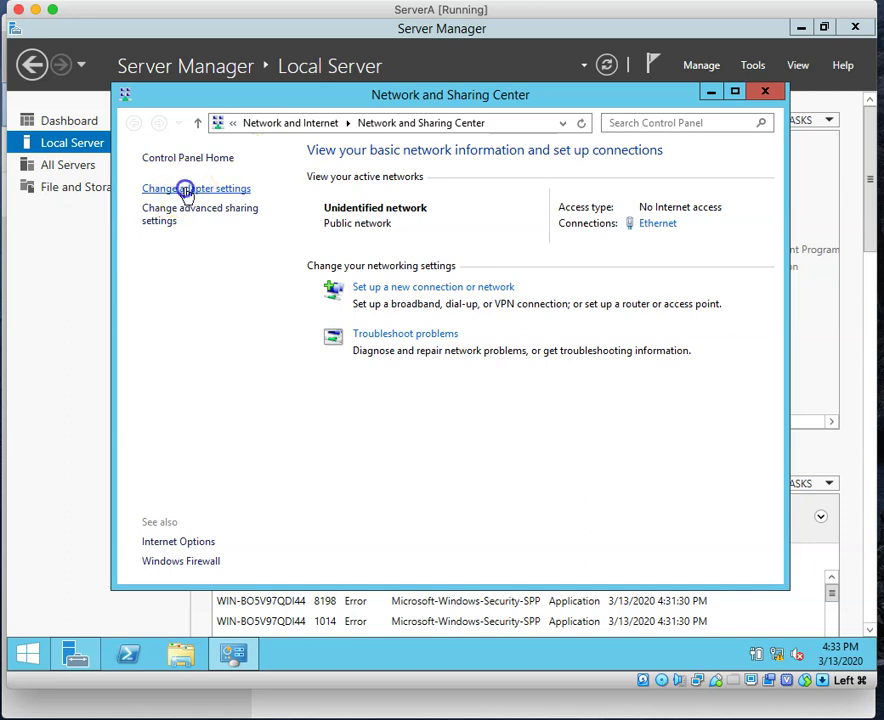
click(246, 226)
right_click(238, 223)
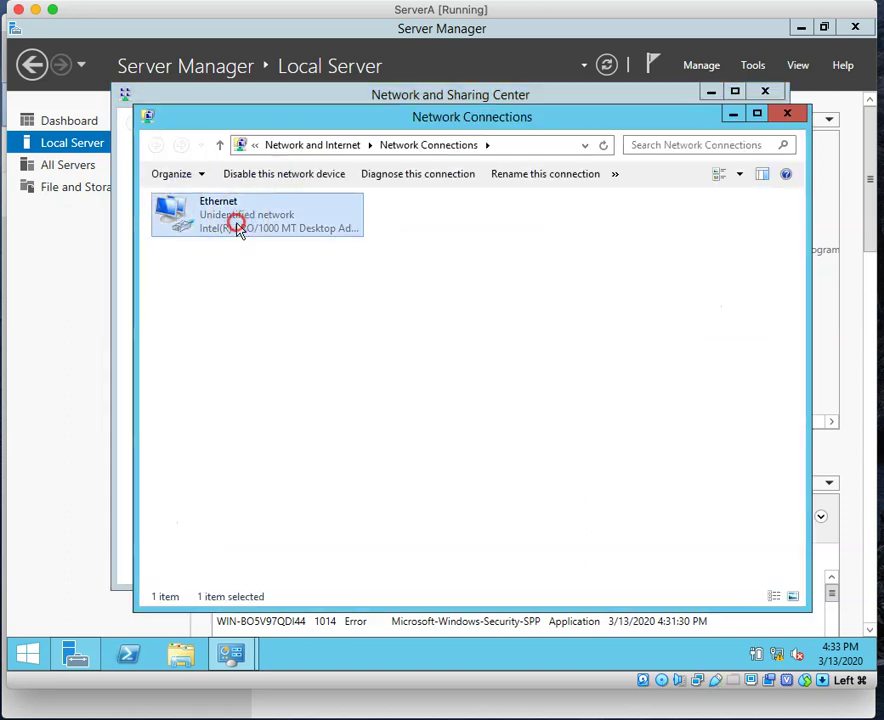
click(300, 377)
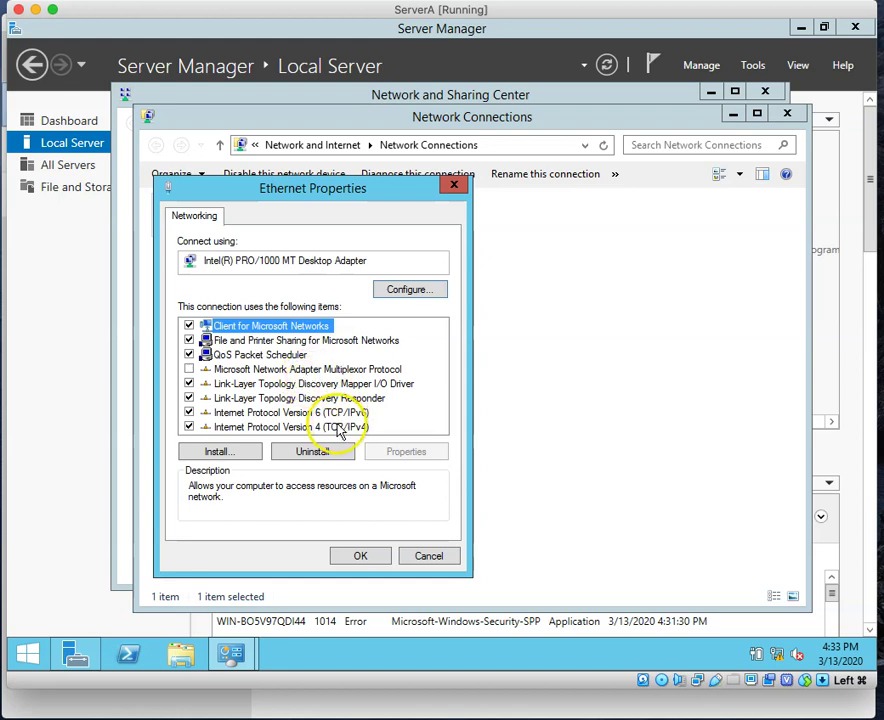
Step: Uncheck TCP/IPv6 and bring up the TCP/IPv4 properties
click(333, 427)
click(189, 412)
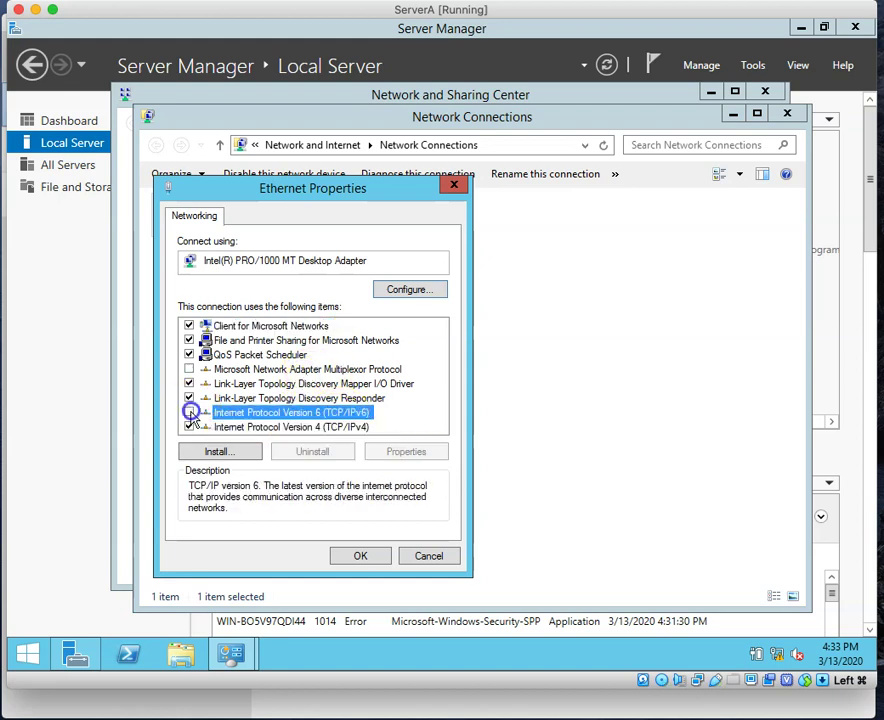
click(332, 428)
click(403, 451)
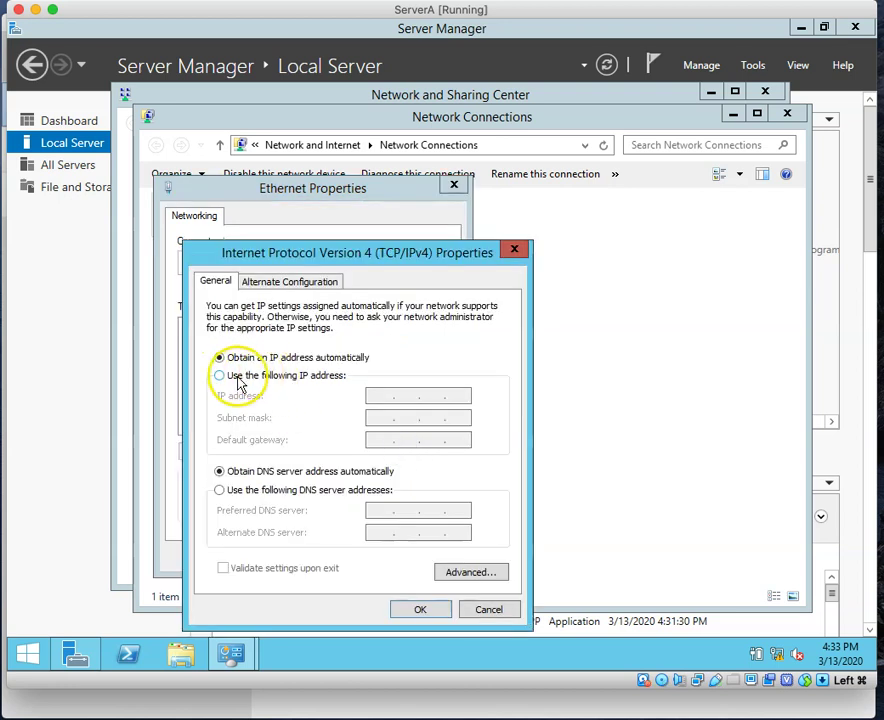
Step: Use the static IPv4 address 10.0.0.1 with subnet mask 255.255.255.0, leaving the gateway blank
click(219, 376)
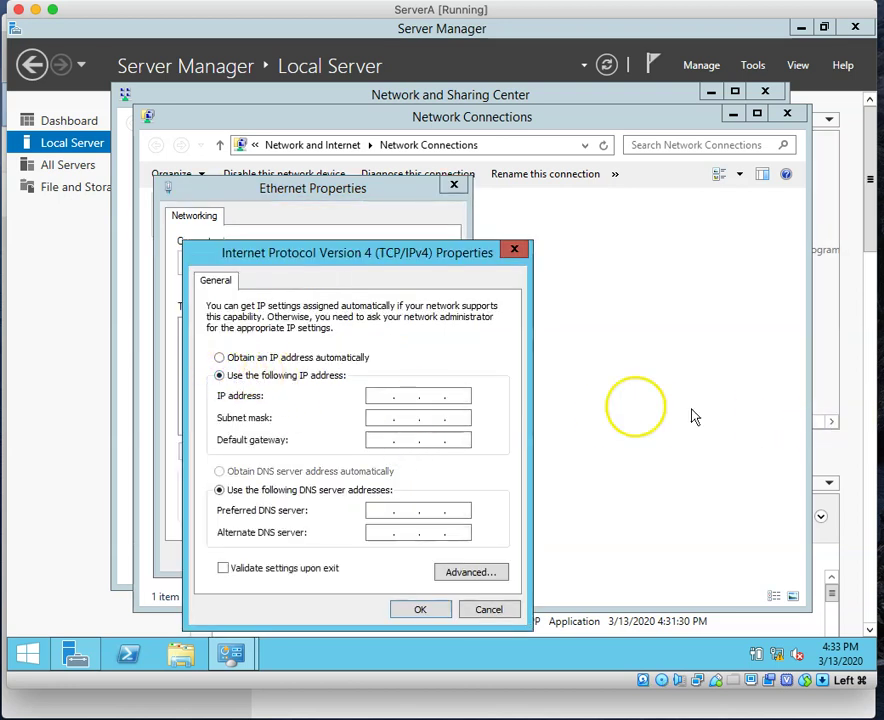
click(384, 396)
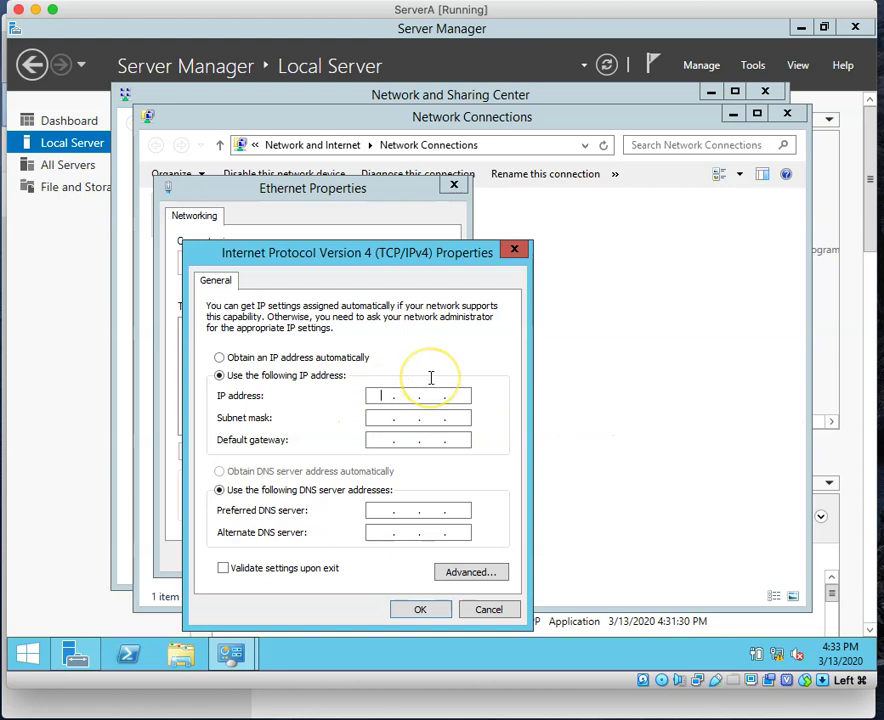
text(10.0.0.)
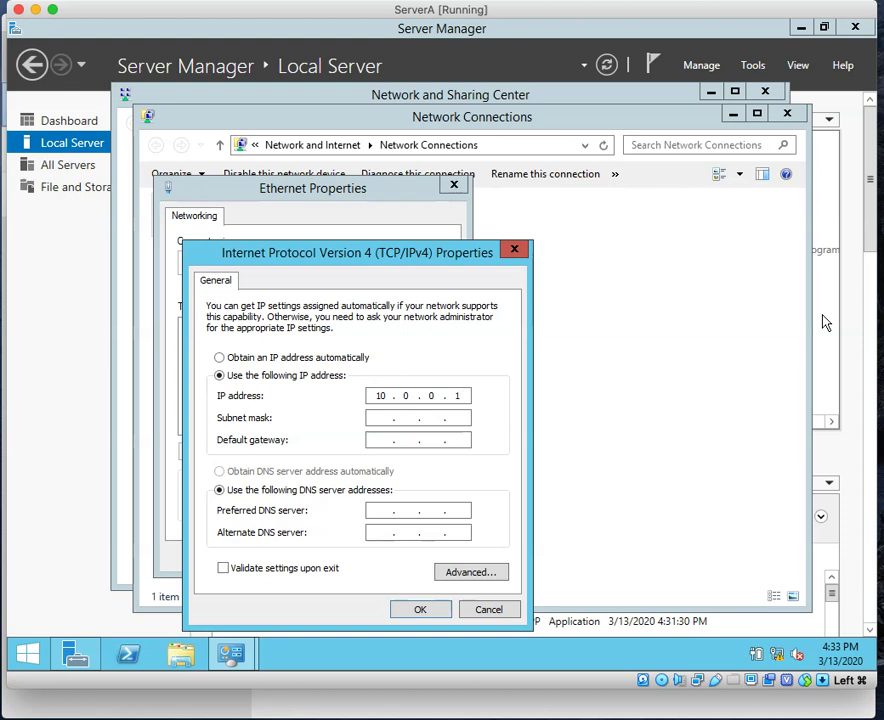
click(385, 417)
drag(410, 417, 389, 416)
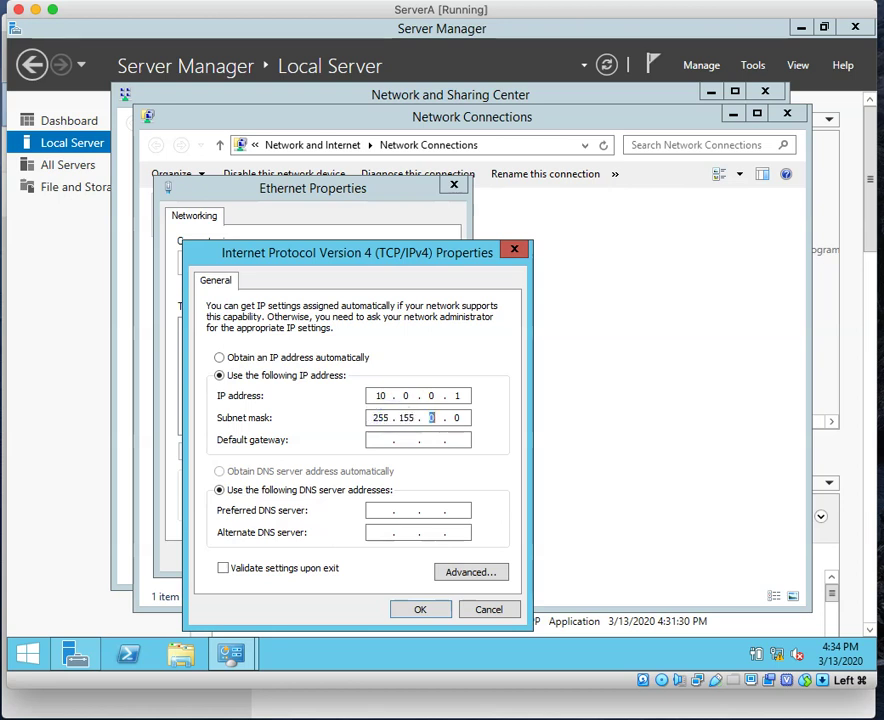
click(404, 417)
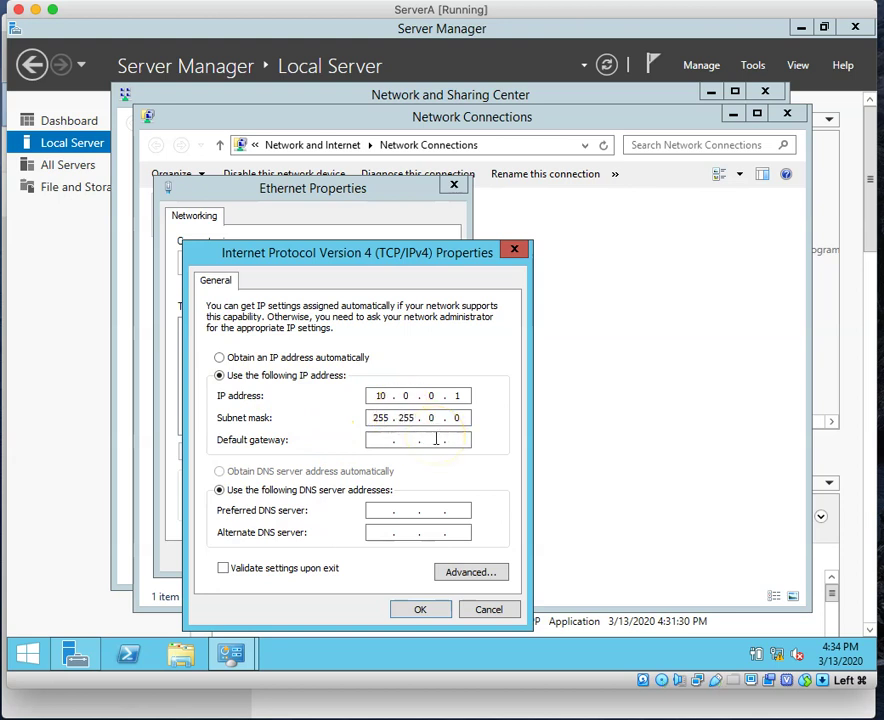
drag(430, 418, 407, 414)
click(388, 438)
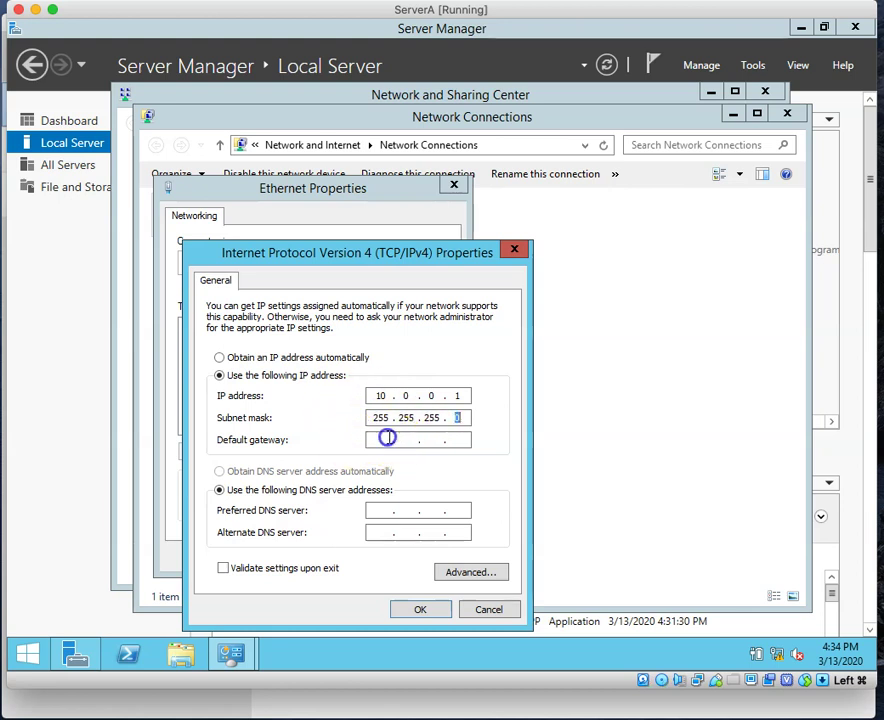
click(375, 509)
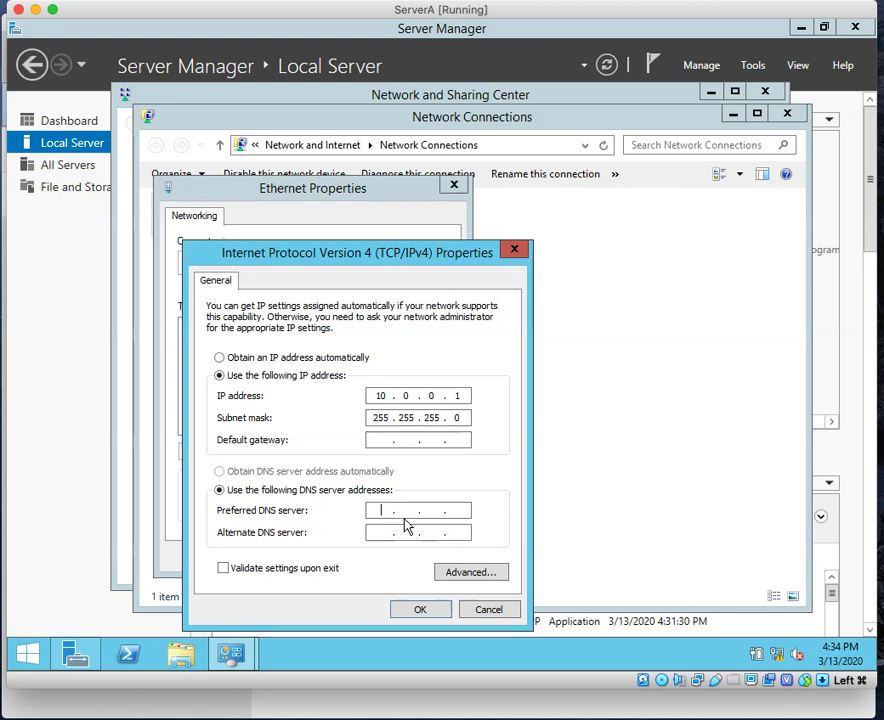
Step: Enter 10.0.0.1 as the preferred DNS server and save the IPv4 settings
text(10)
text(.0.0.1)
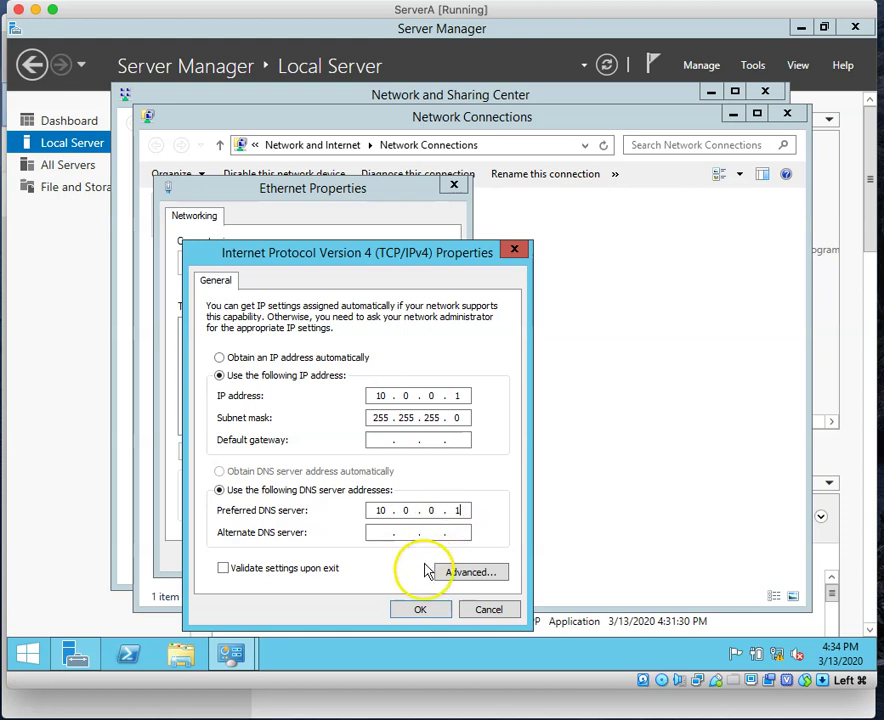
click(418, 609)
Step: Close the Ethernet Properties, Network Connections and Network and Sharing Center windows
click(362, 557)
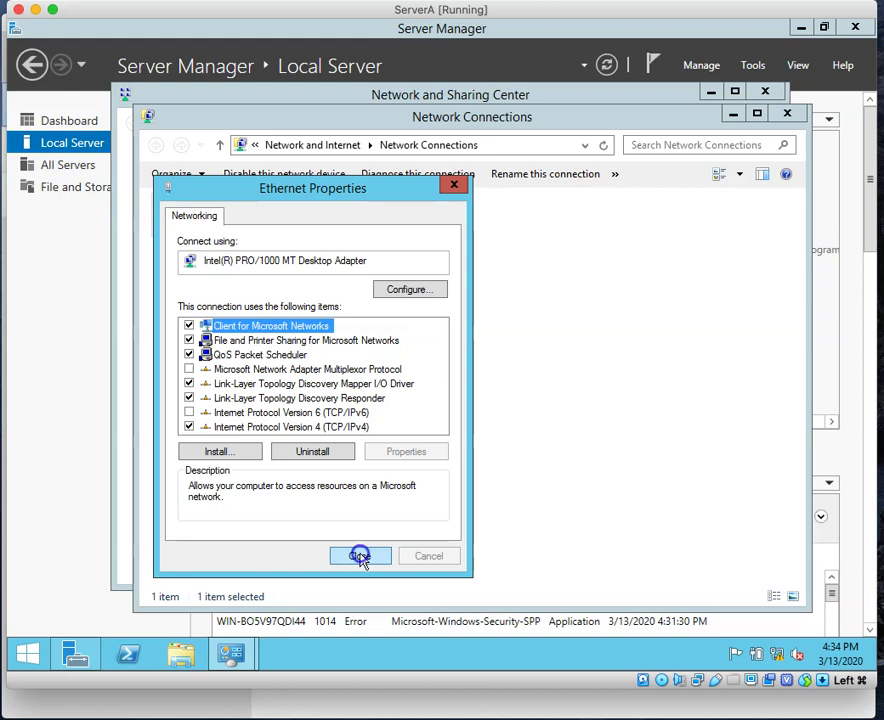
click(362, 557)
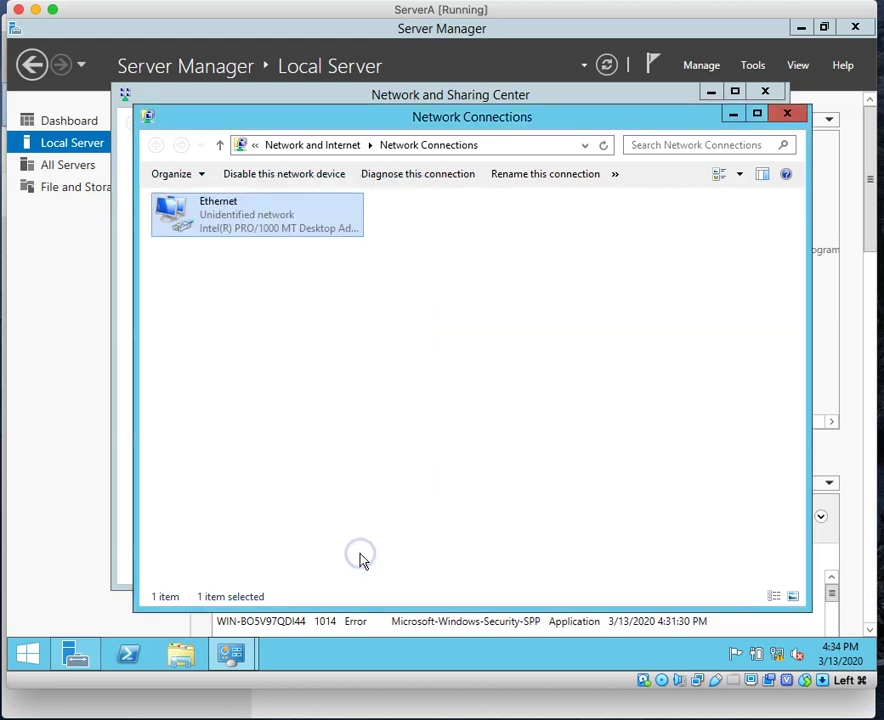
click(789, 118)
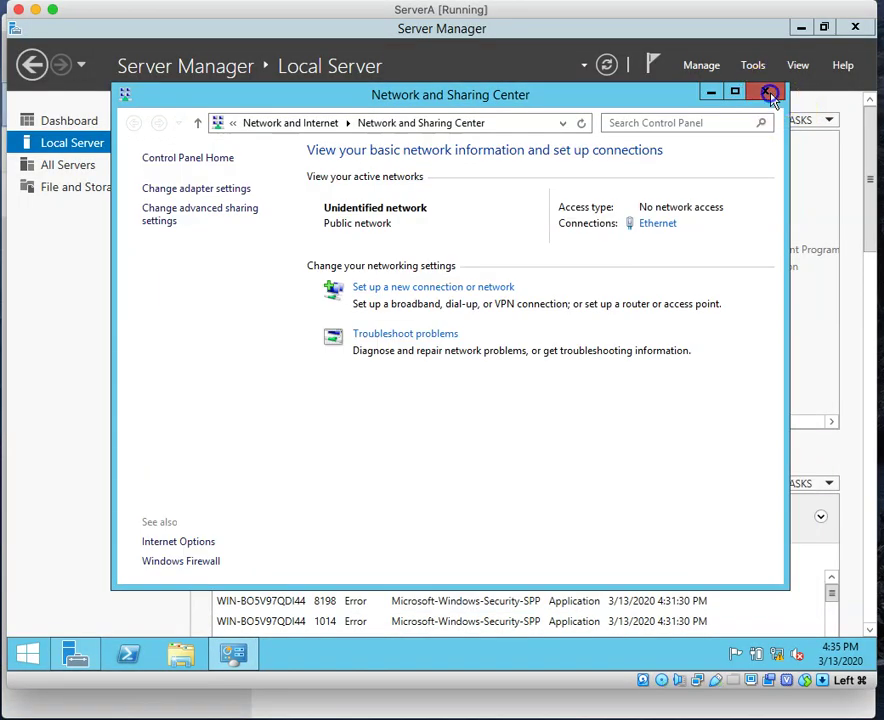
click(770, 95)
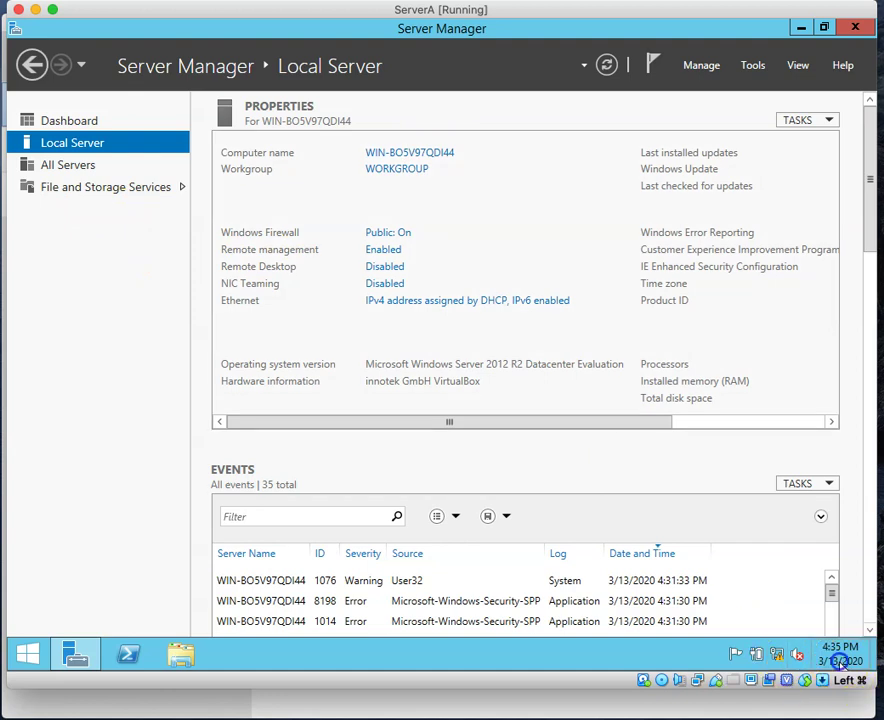
Step: Set the server's time zone to (UTC-05:00) Eastern Time (US & Canada)
click(842, 662)
click(748, 608)
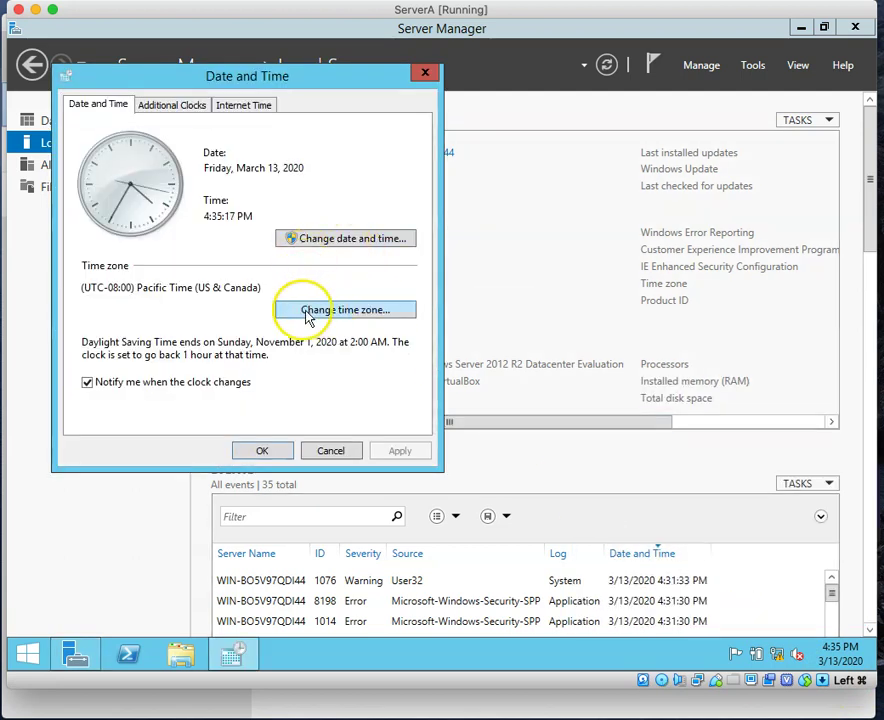
click(336, 313)
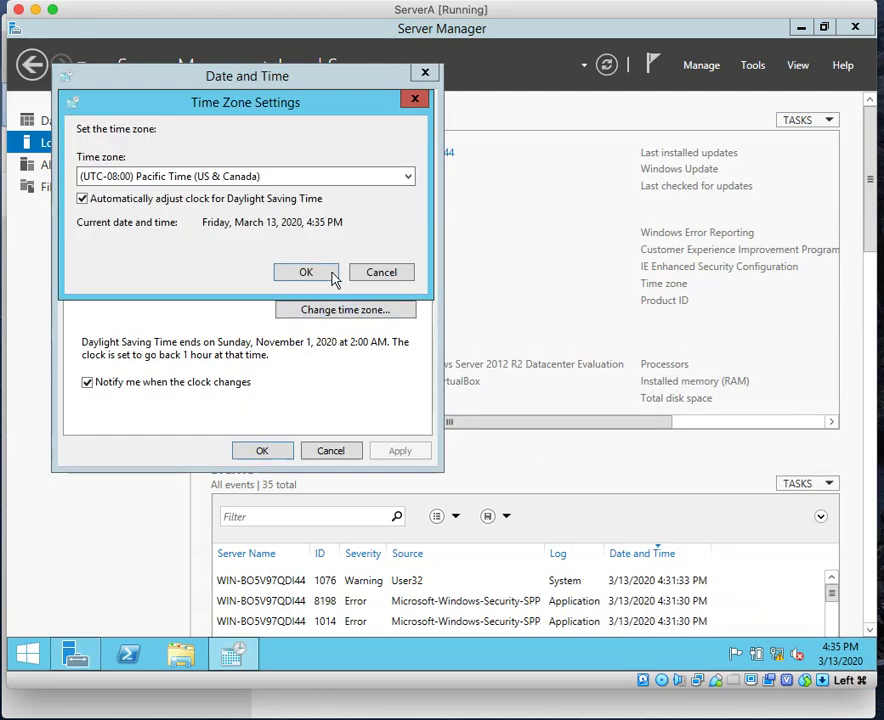
click(409, 180)
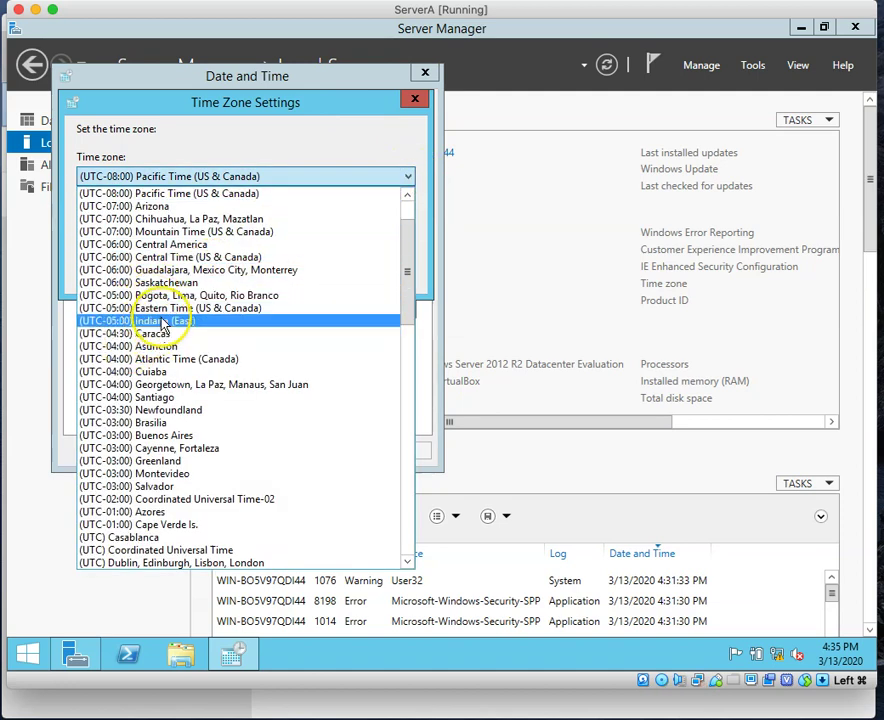
click(160, 309)
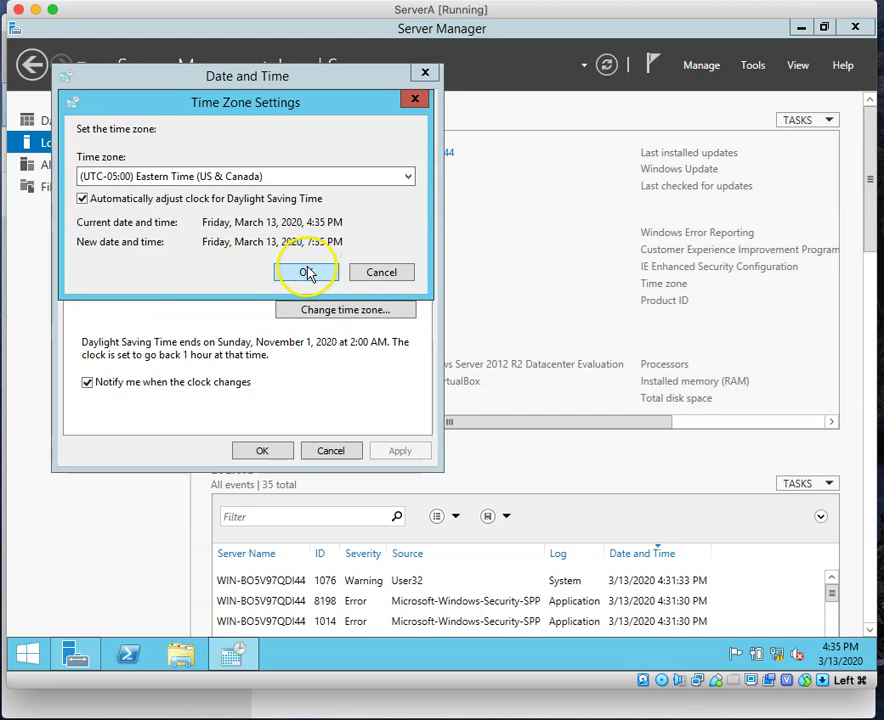
click(307, 272)
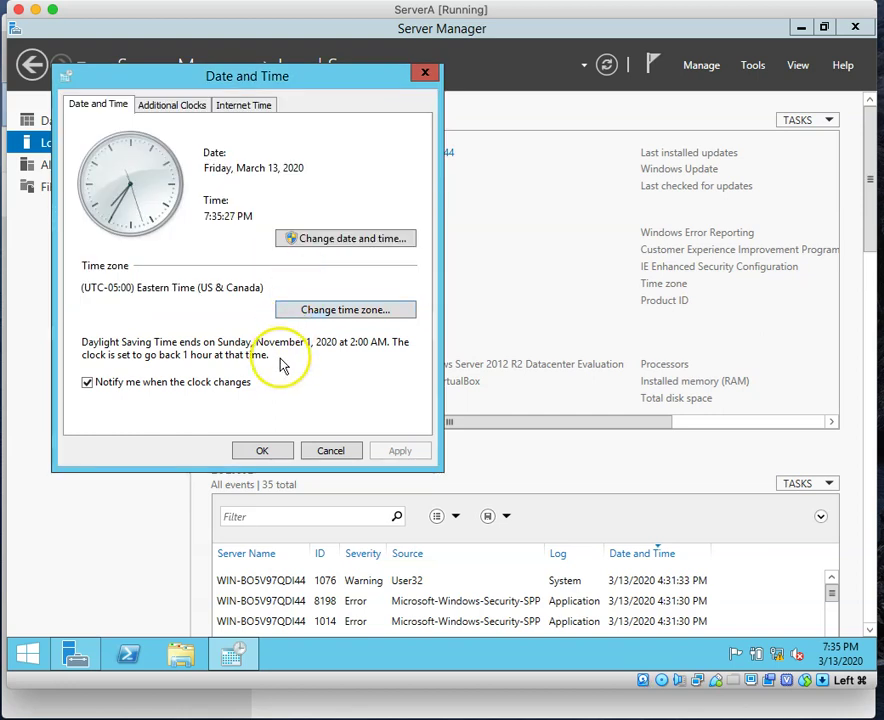
click(268, 452)
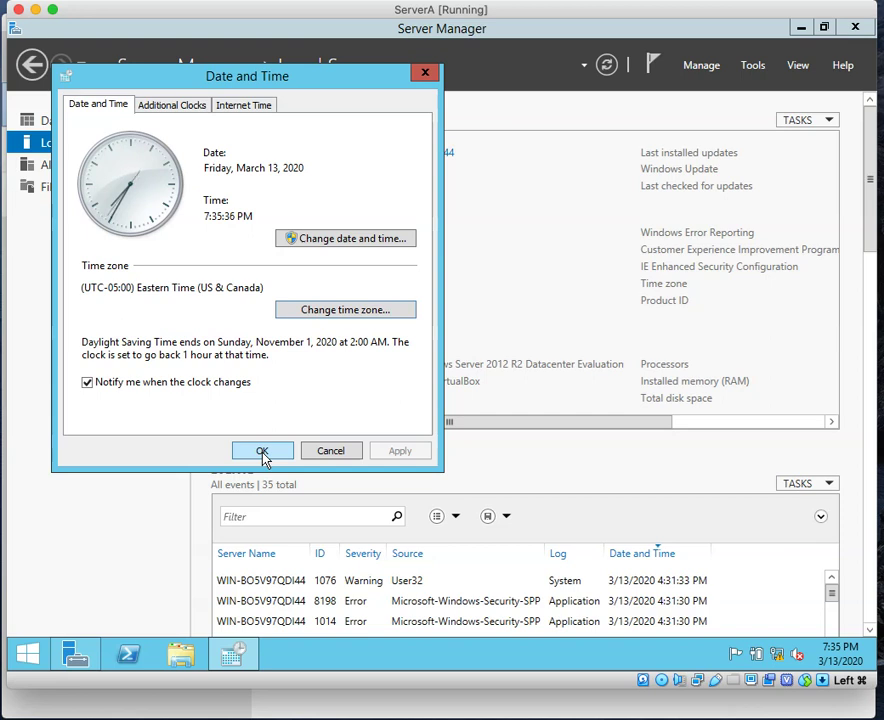
click(262, 452)
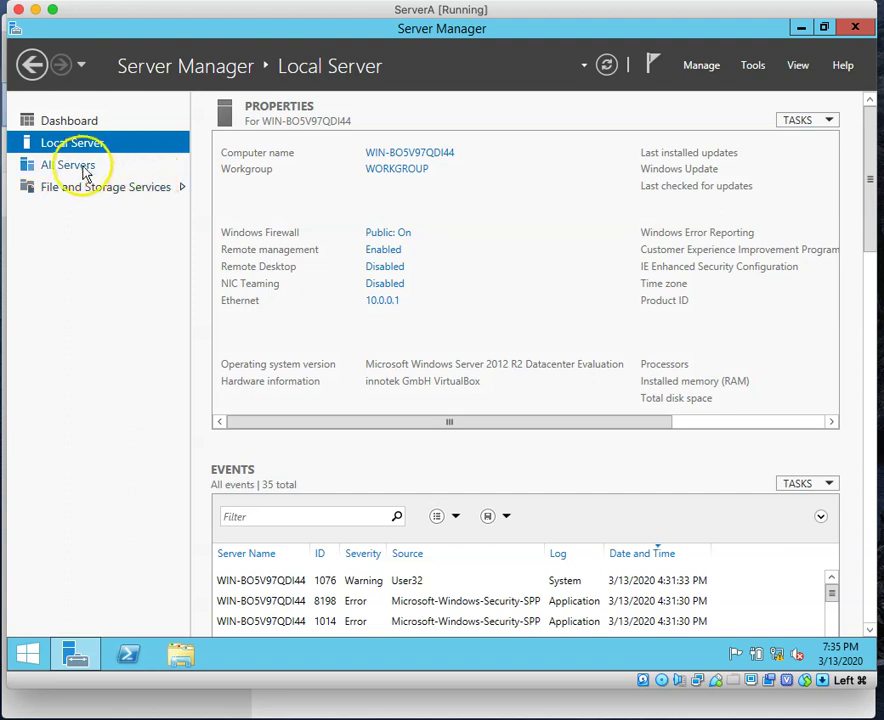
Step: Change the computer name to ServerA and restart now to apply it
click(408, 158)
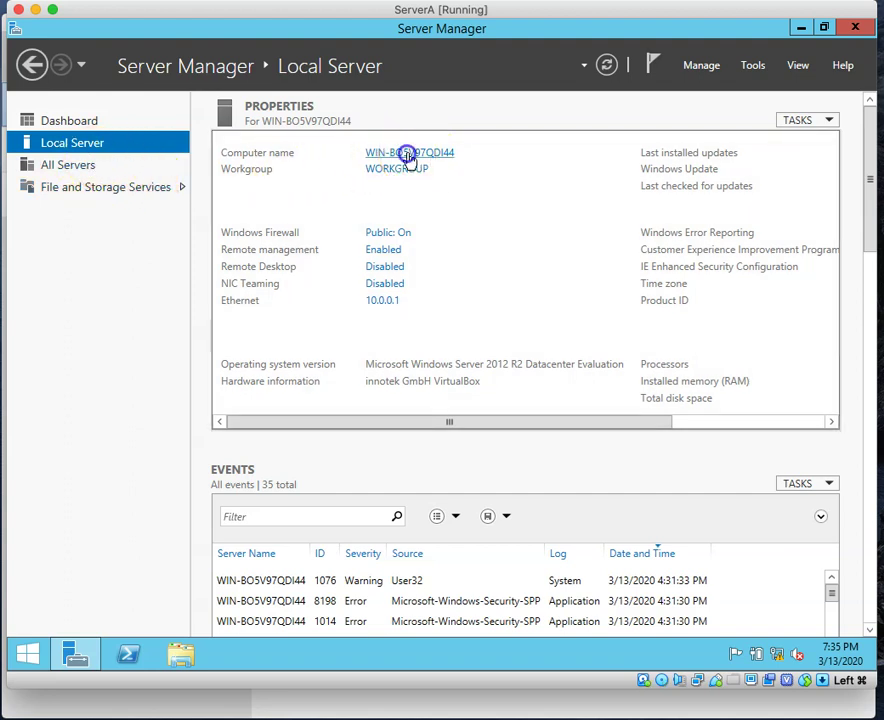
click(393, 316)
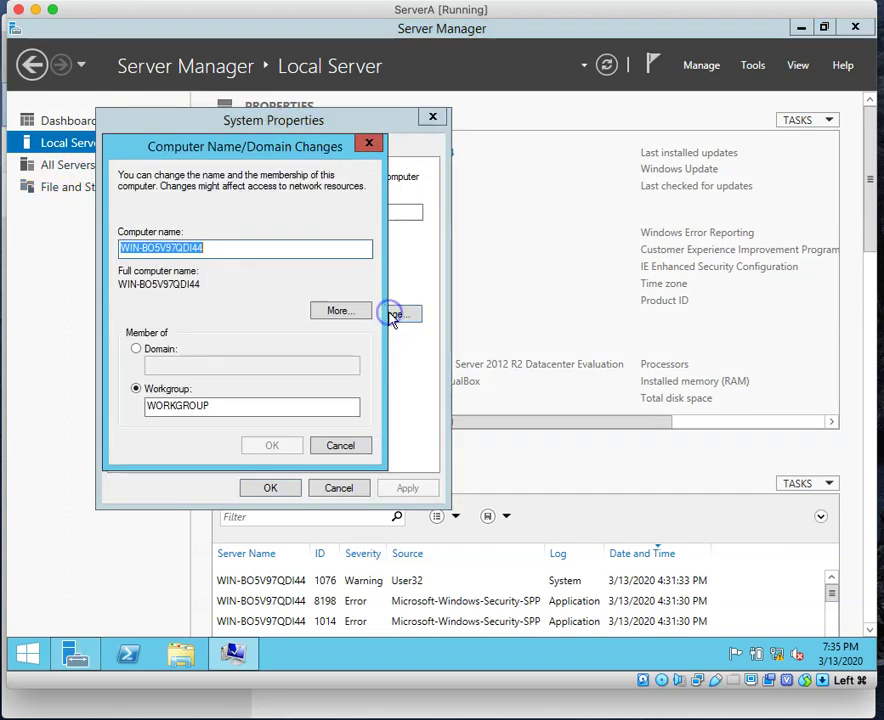
key(BackSpace)
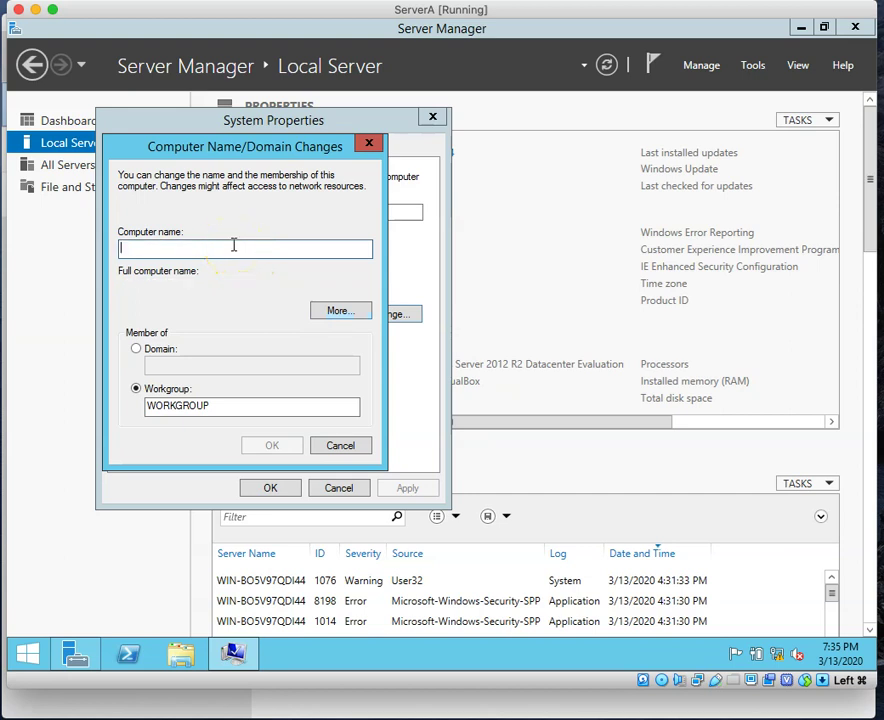
text(ServerA)
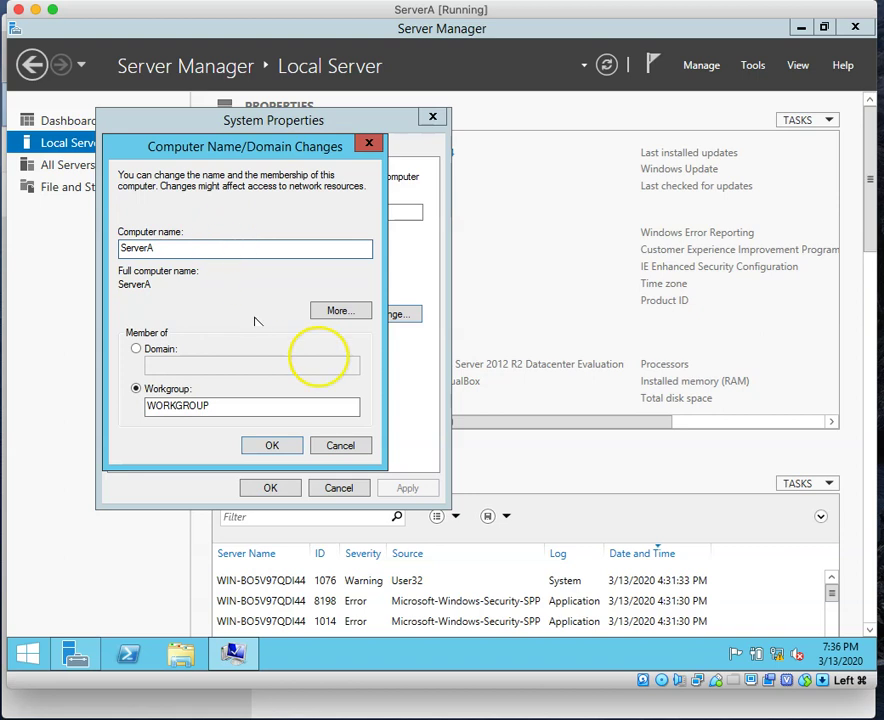
click(276, 449)
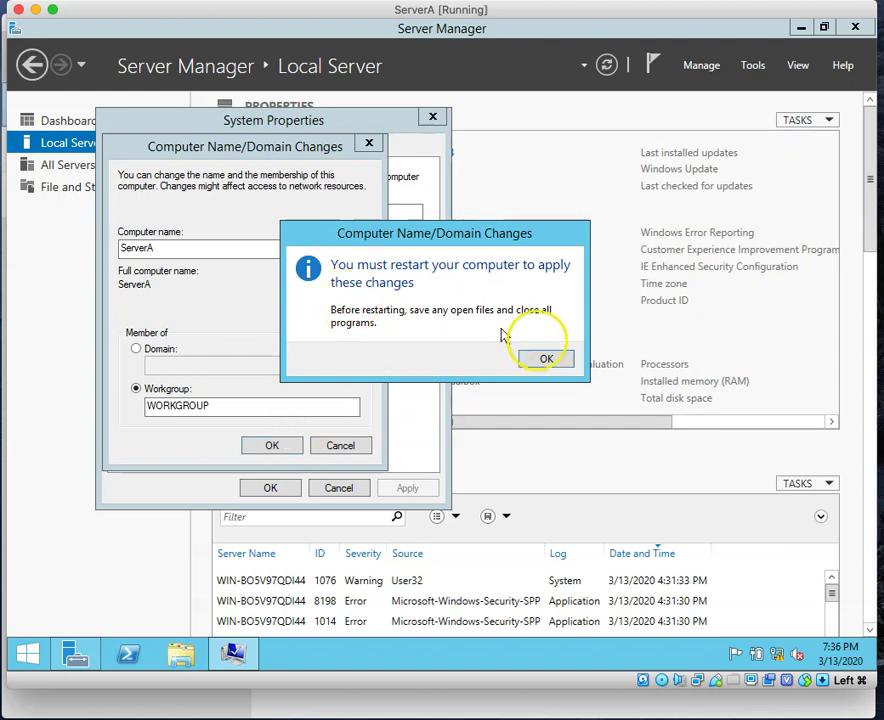
click(546, 358)
click(264, 488)
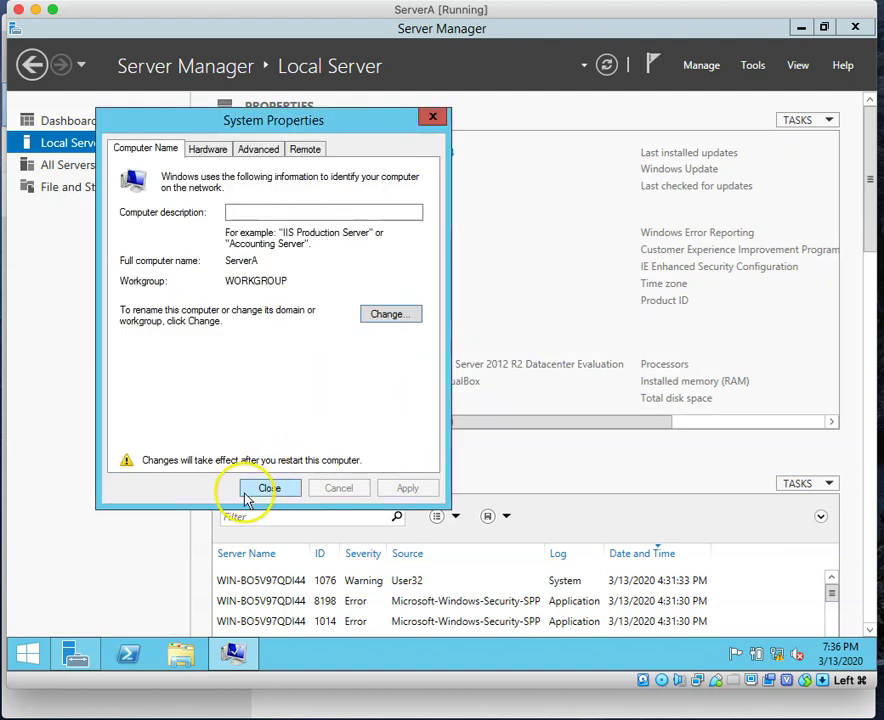
click(442, 355)
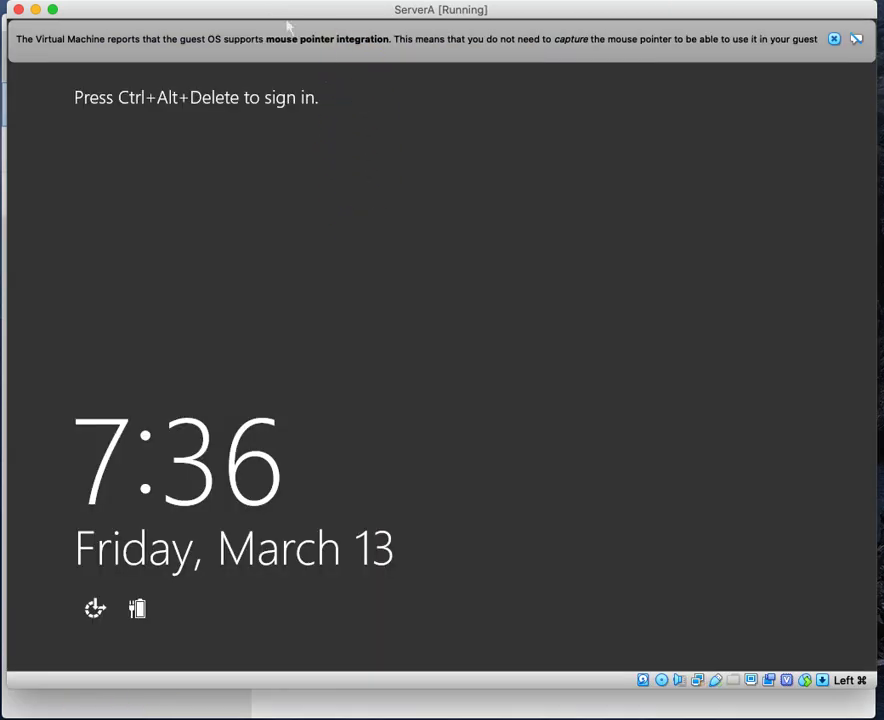
Step: Send Ctrl-Alt-Del to the VM and sign in as Administrator with the password
click(264, 0)
mouse_move(290, 0)
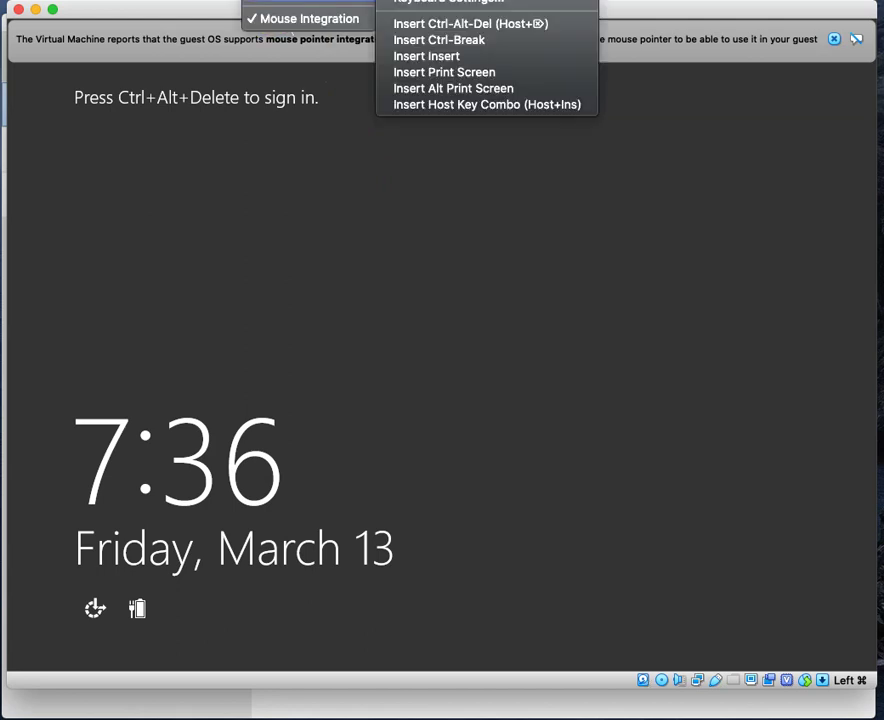
click(465, 25)
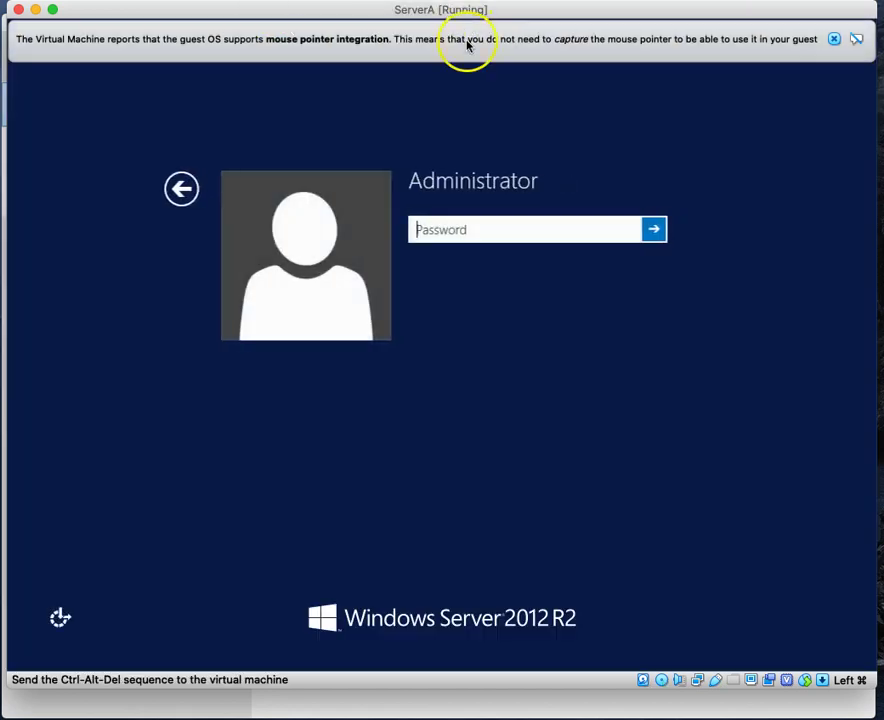
text(●●●●●●●●●)
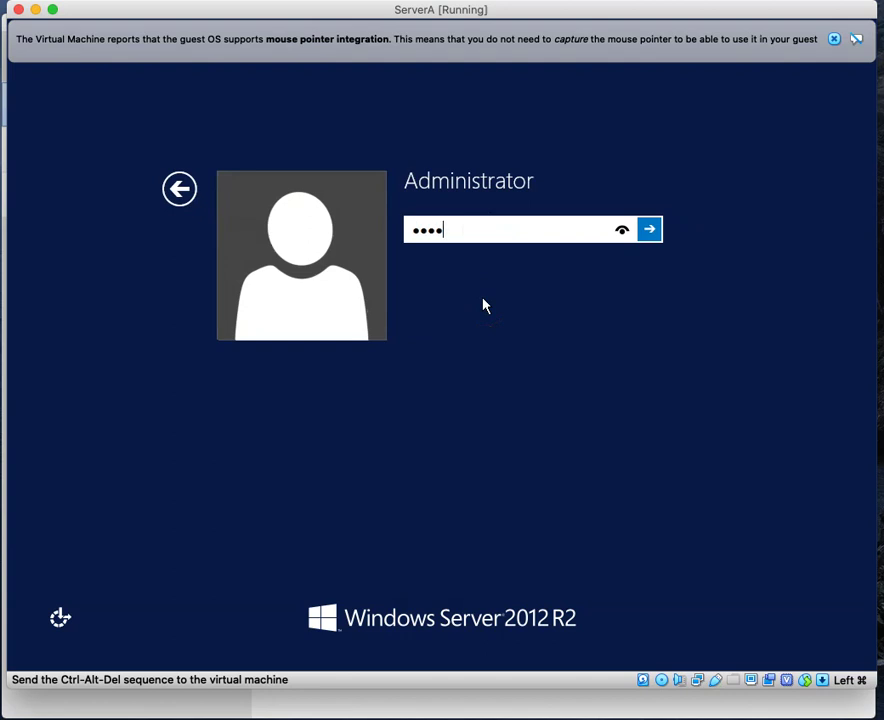
key(BackSpace)
key(BackSpace)
key(BackSpace)
key(BackSpace)
key(BackSpace)
key(BackSpace)
key(BackSpace)
key(BackSpace)
key(BackSpace)
text(●●●●●●●●●●●●)
click(652, 232)
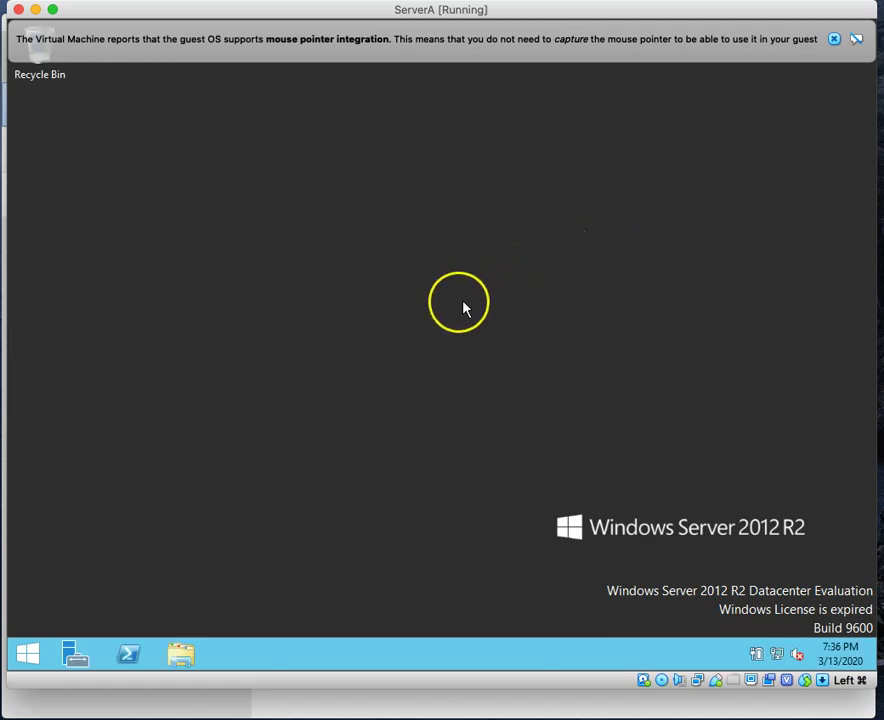
Step: Relaunch Server Manager, dismiss the mouse integration notice and open the Manage menu
click(72, 658)
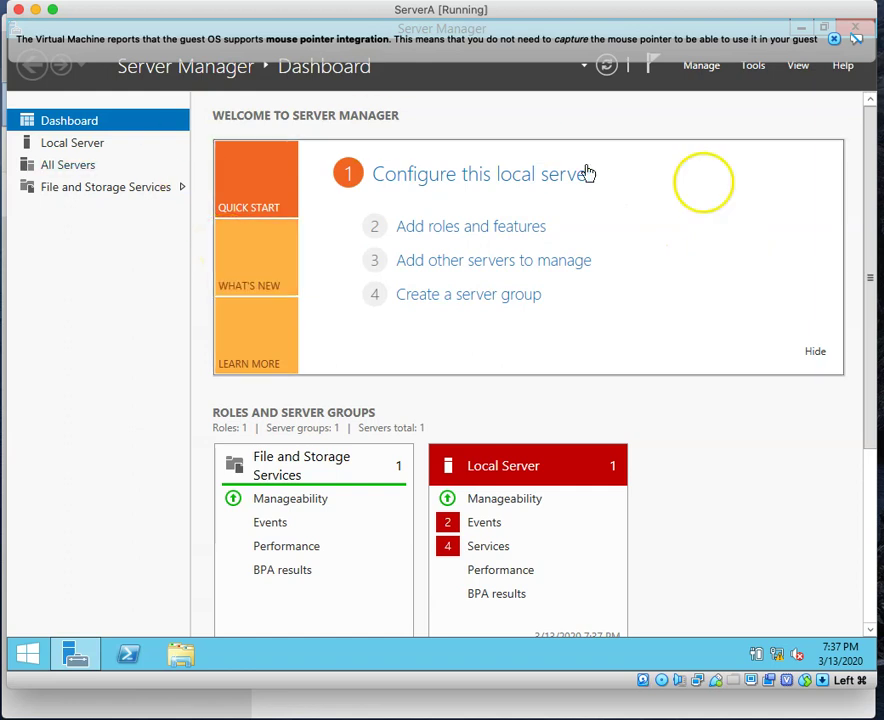
click(834, 39)
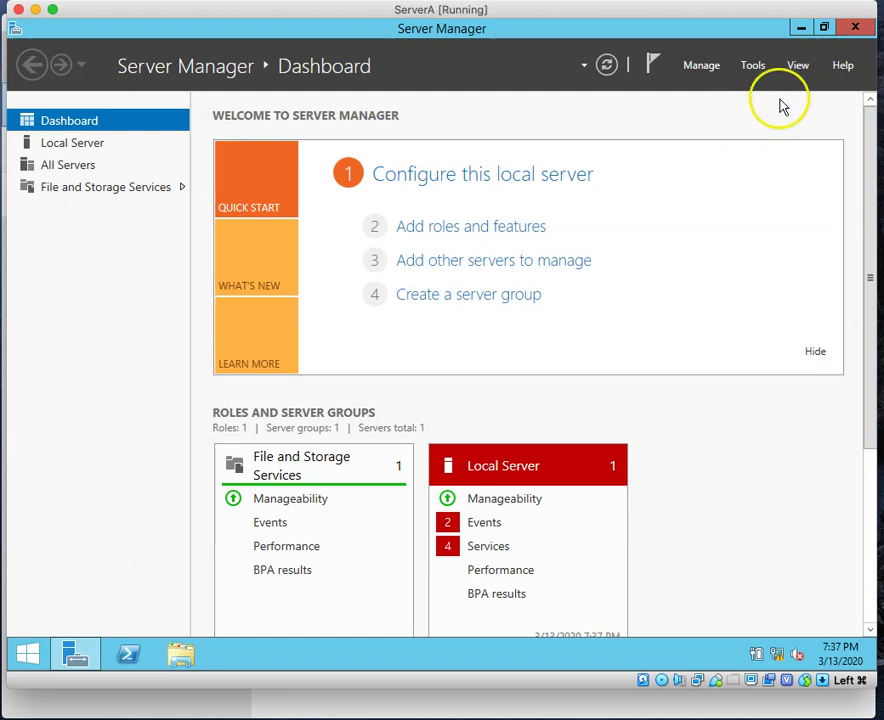
click(705, 67)
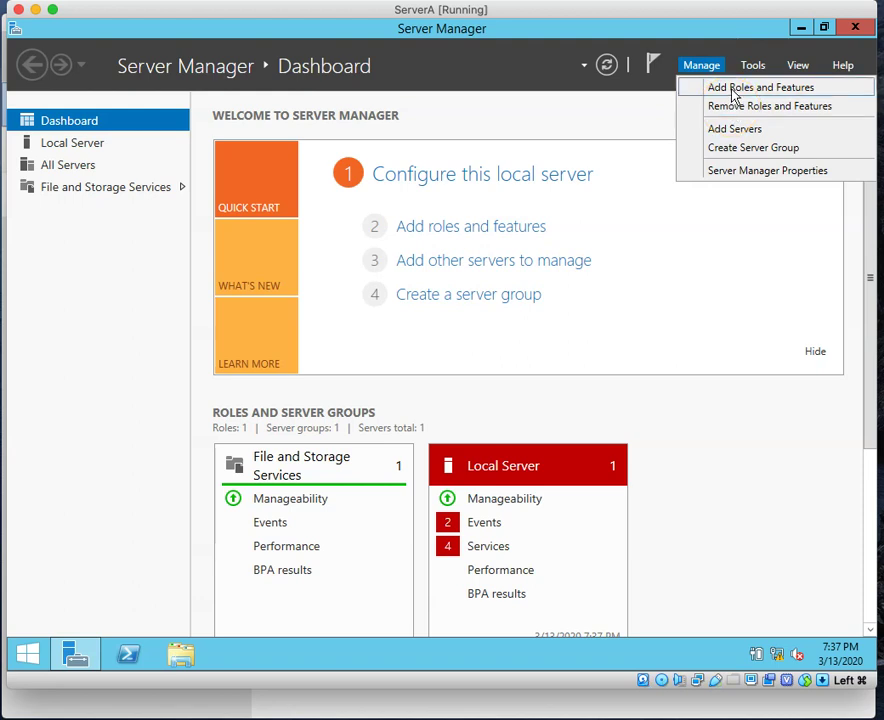
Step: Start Add Roles and Features as a role-based installation with ServerA as destination
click(733, 89)
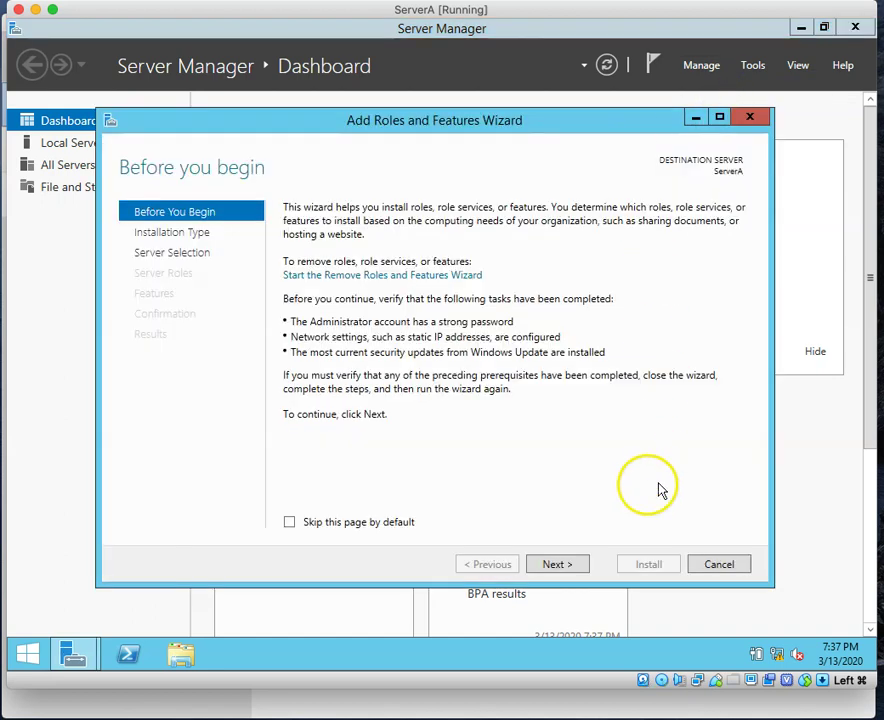
click(568, 567)
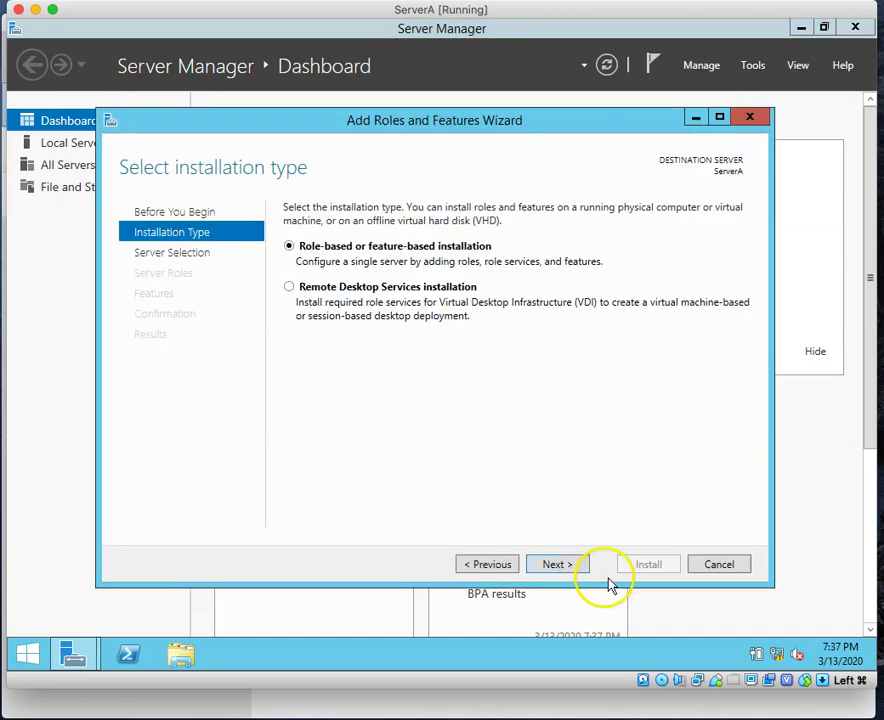
click(556, 565)
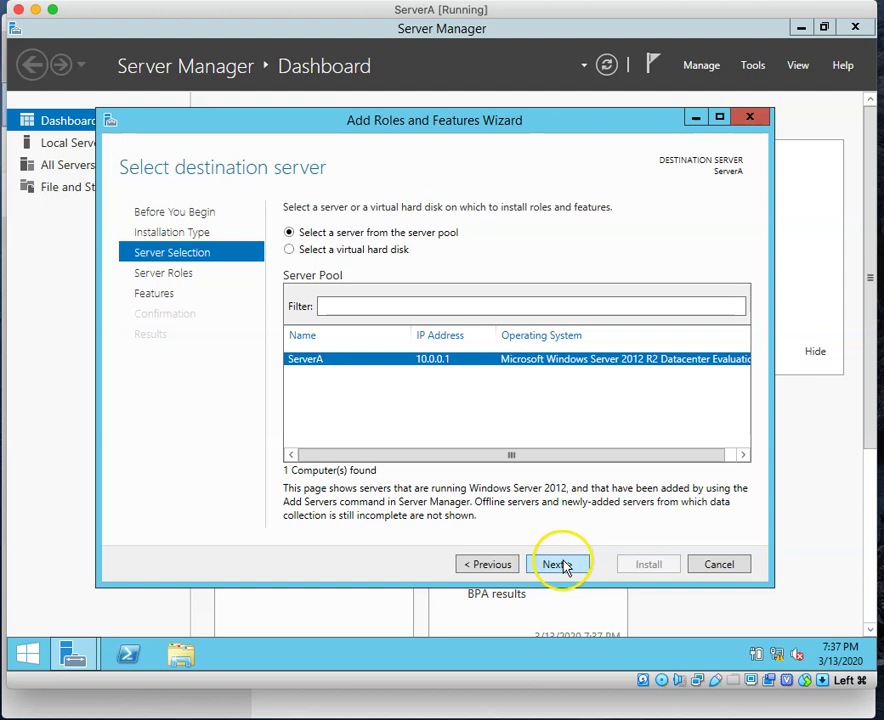
click(558, 565)
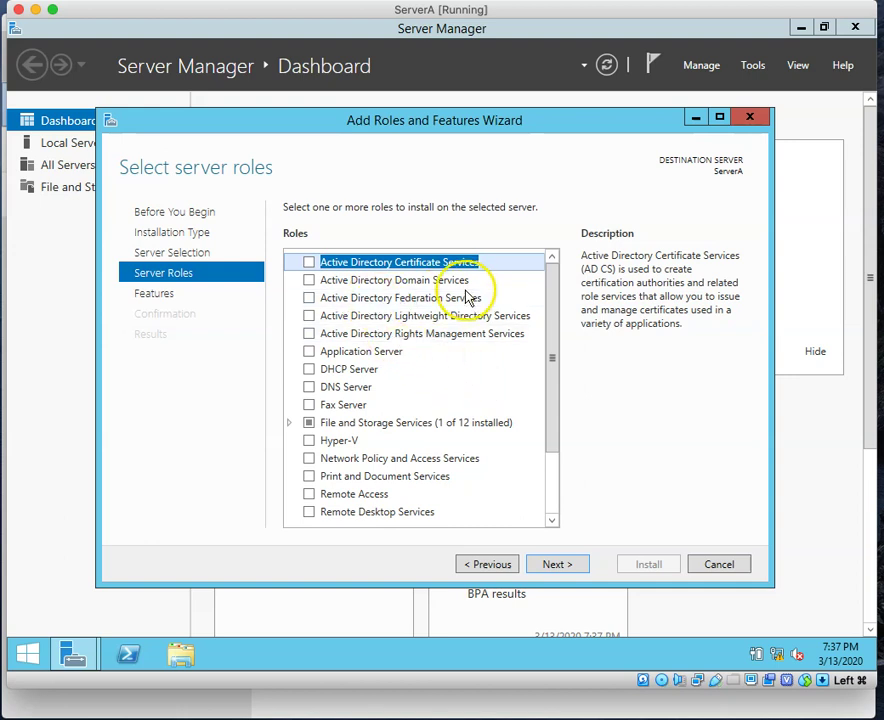
Step: Select the Active Directory Domain Services role with its required management features and advance to Confirmation
click(309, 281)
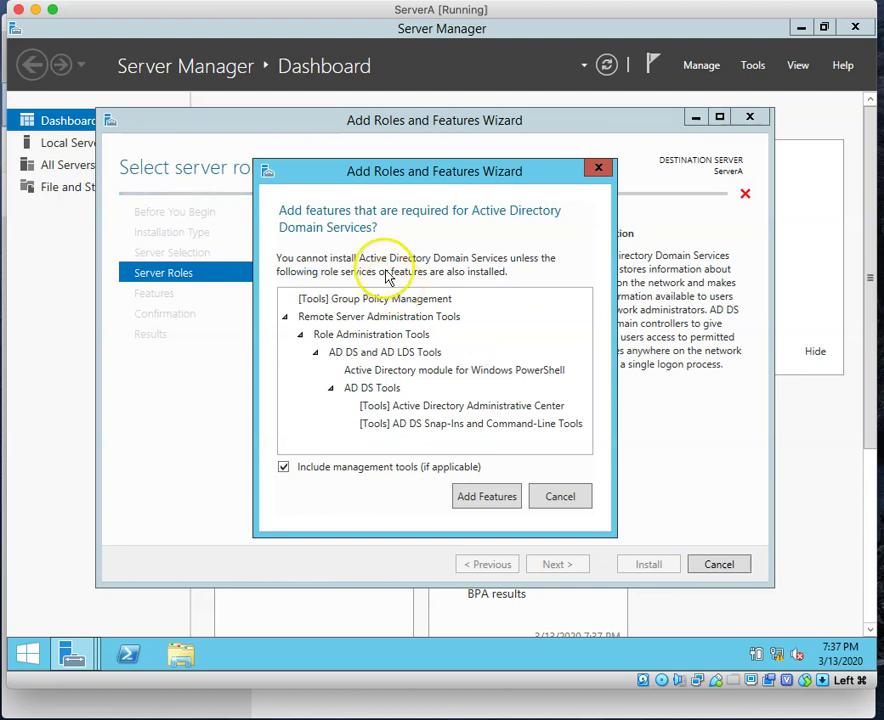
click(571, 503)
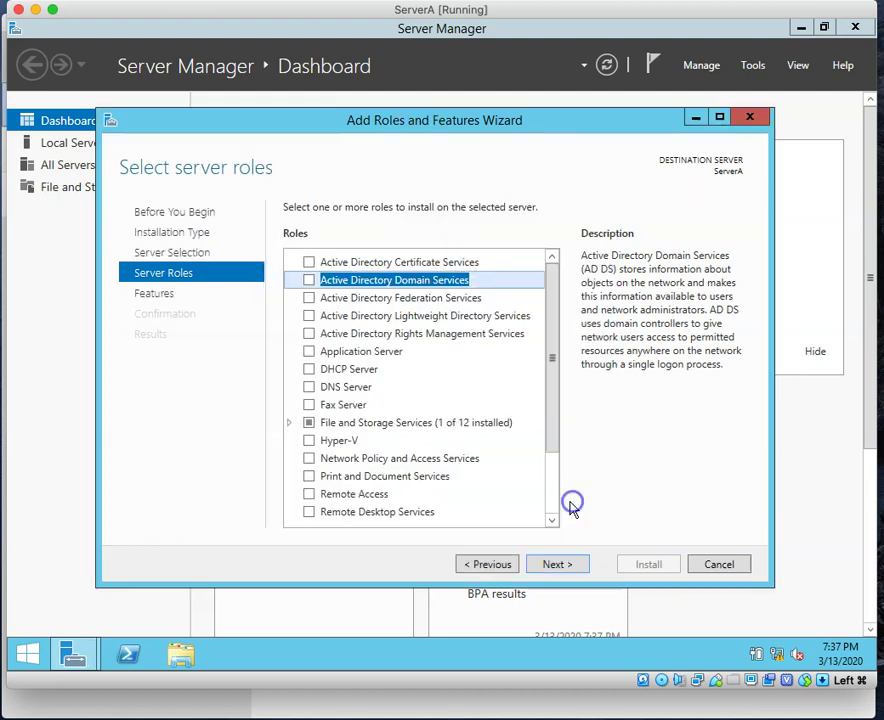
click(309, 282)
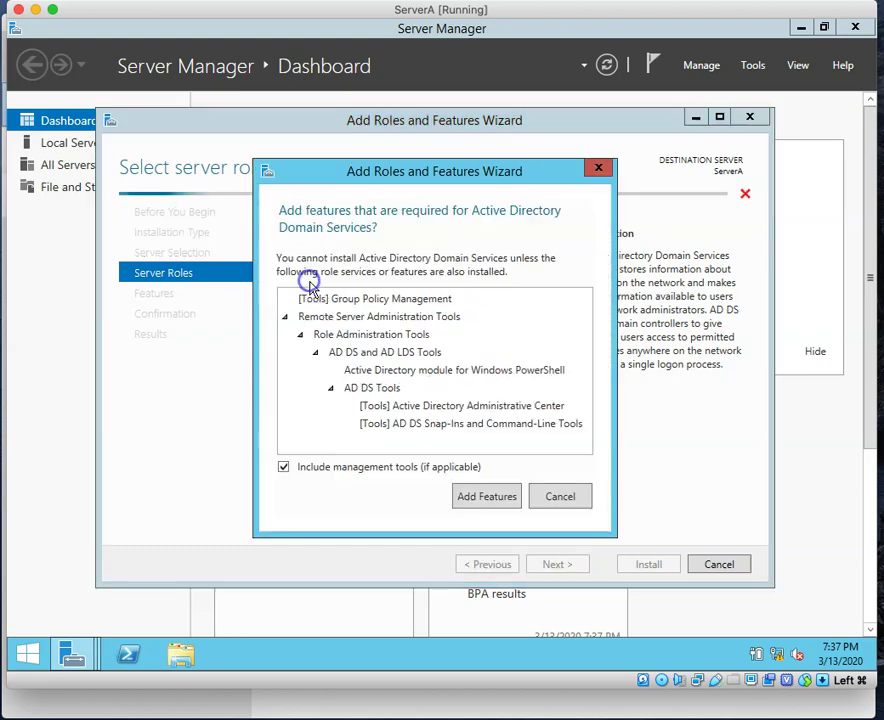
click(490, 500)
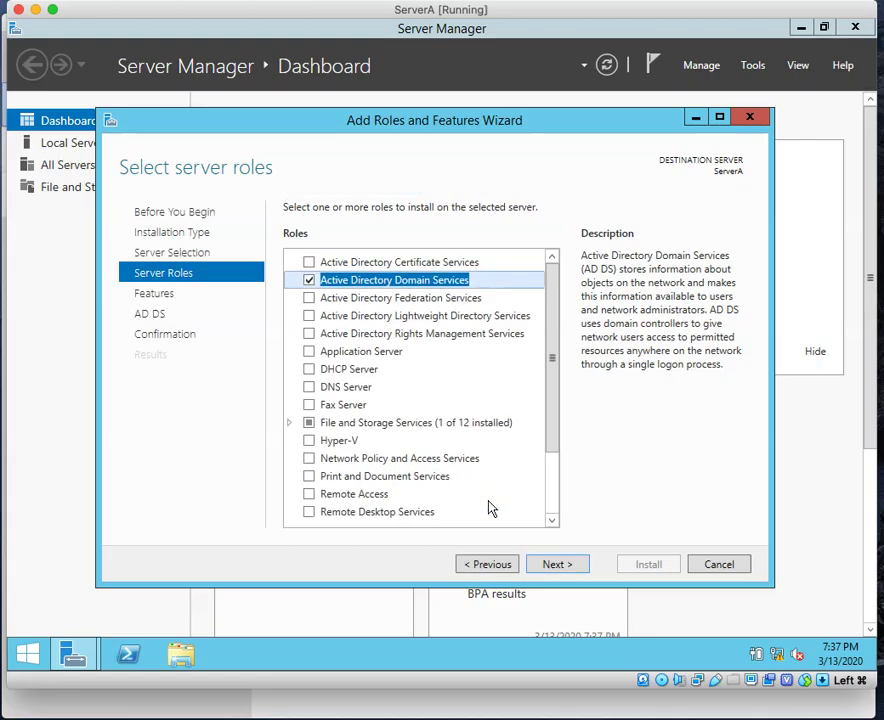
click(553, 566)
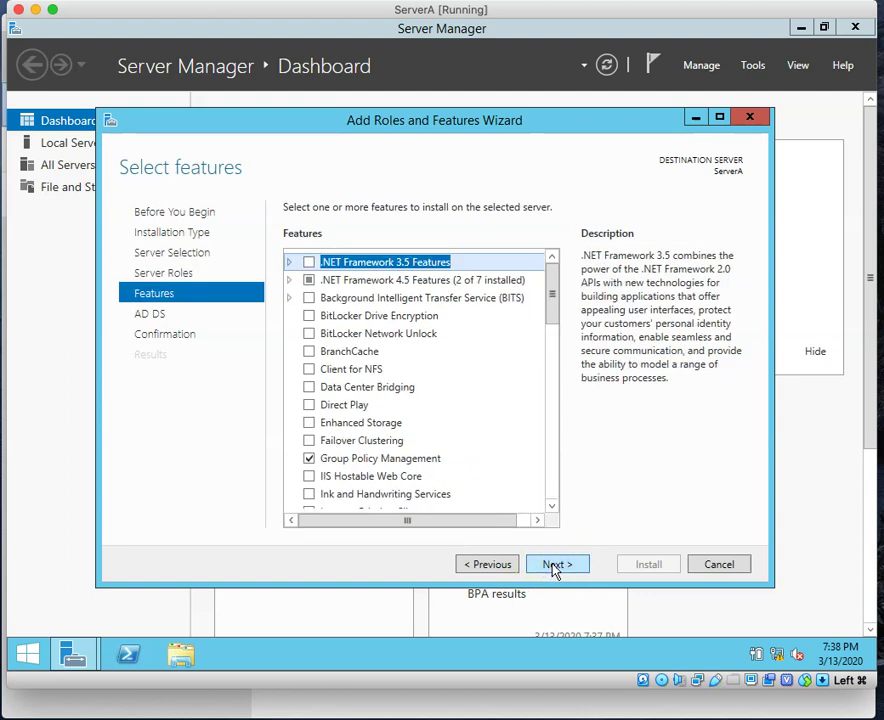
click(553, 567)
click(553, 566)
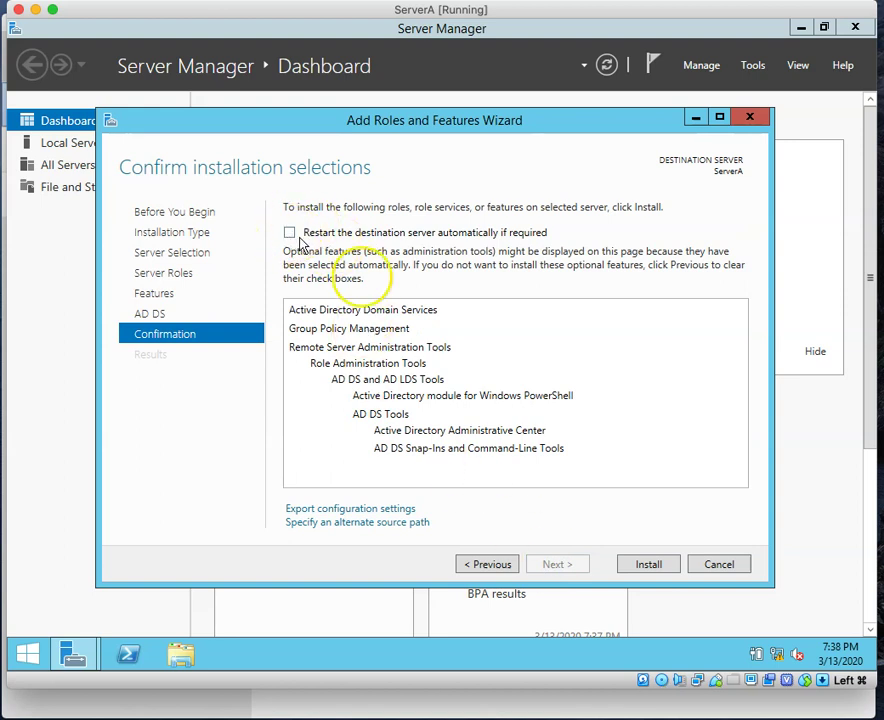
Step: Install Active Directory Domain Services on ServerA and wait for the installation to finish
click(650, 567)
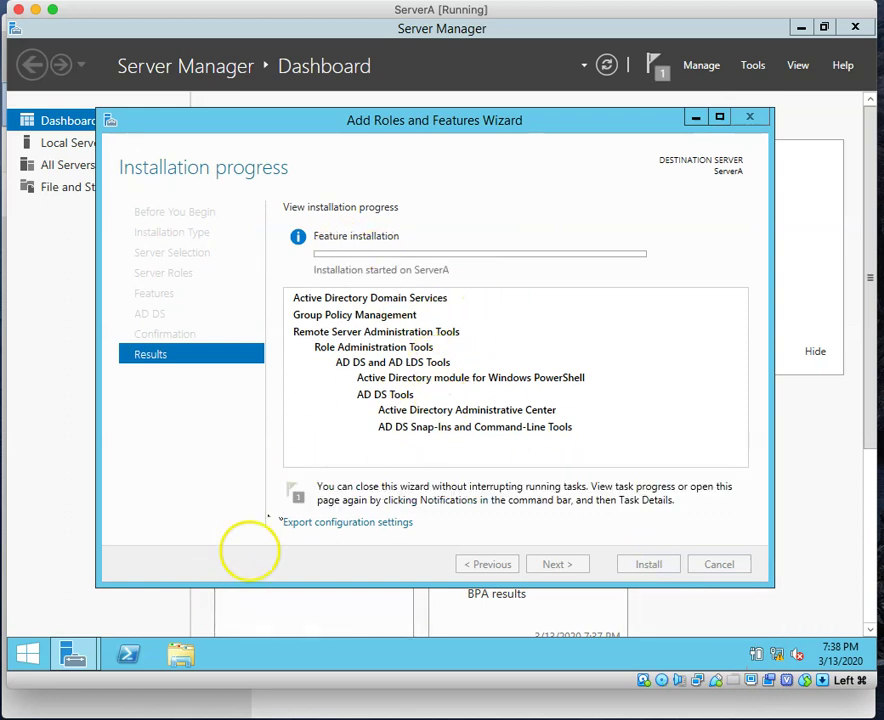
mouse_move(95, 673)
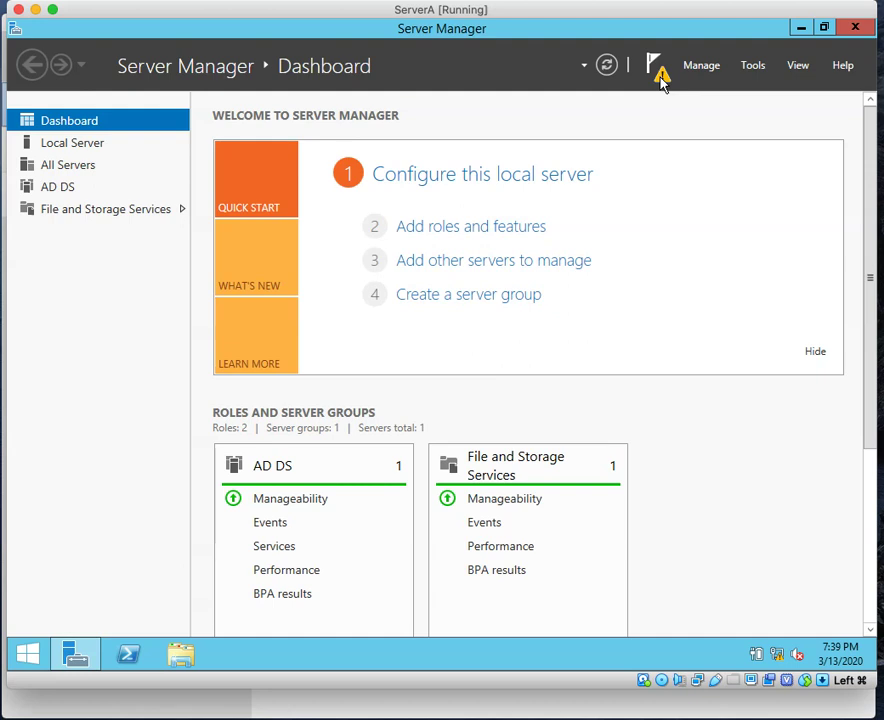
Step: From the notifications flag, launch 'Promote this server to a domain controller' for ServerA
click(660, 78)
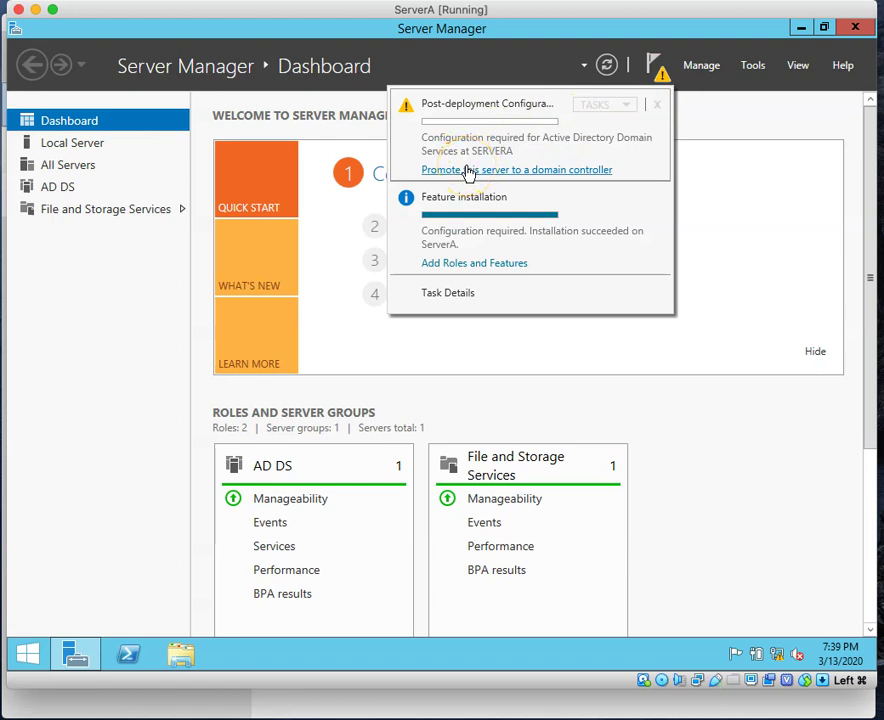
click(479, 172)
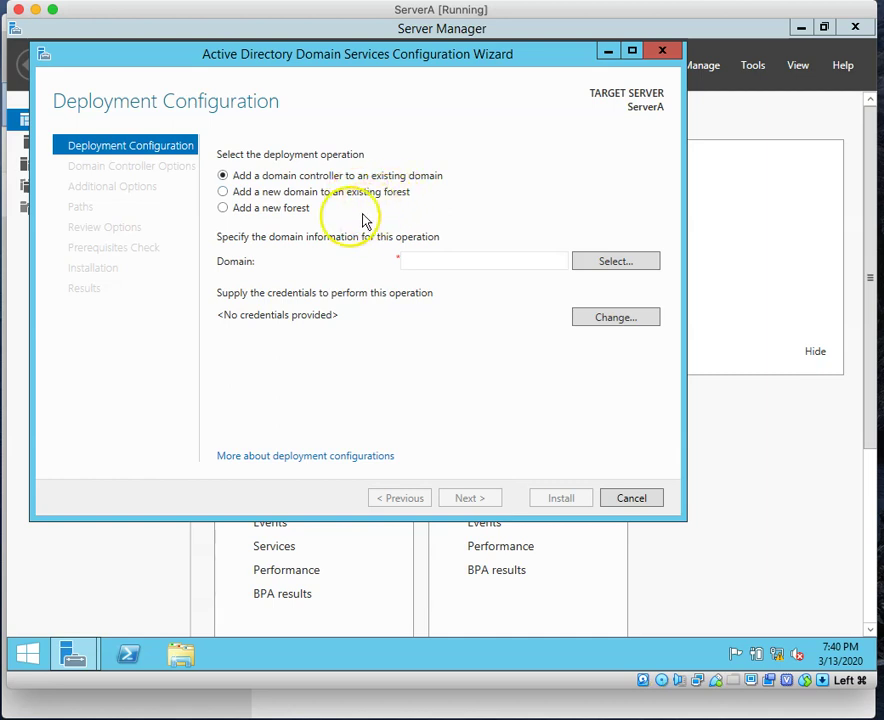
Step: Choose 'Add a new forest' with root domain iclinic.local and advance to Domain Controller Options
click(223, 210)
click(449, 260)
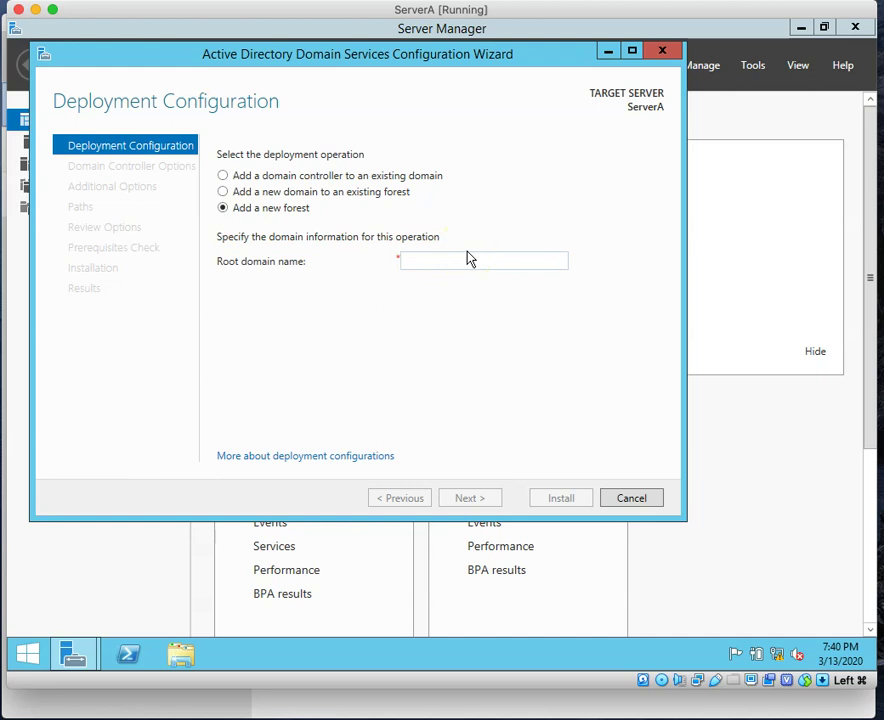
text(icli)
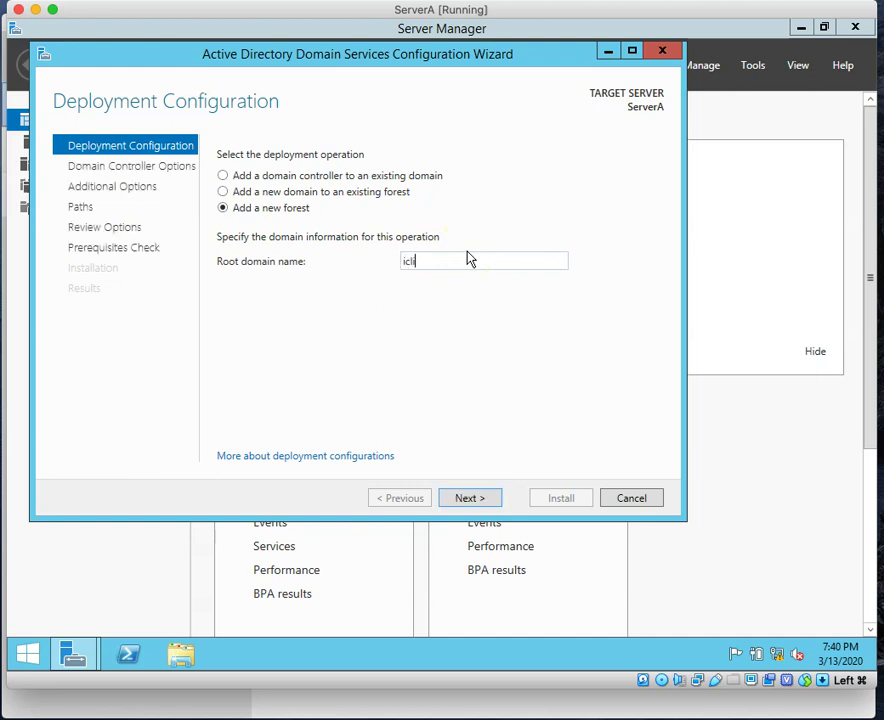
text(nic.local)
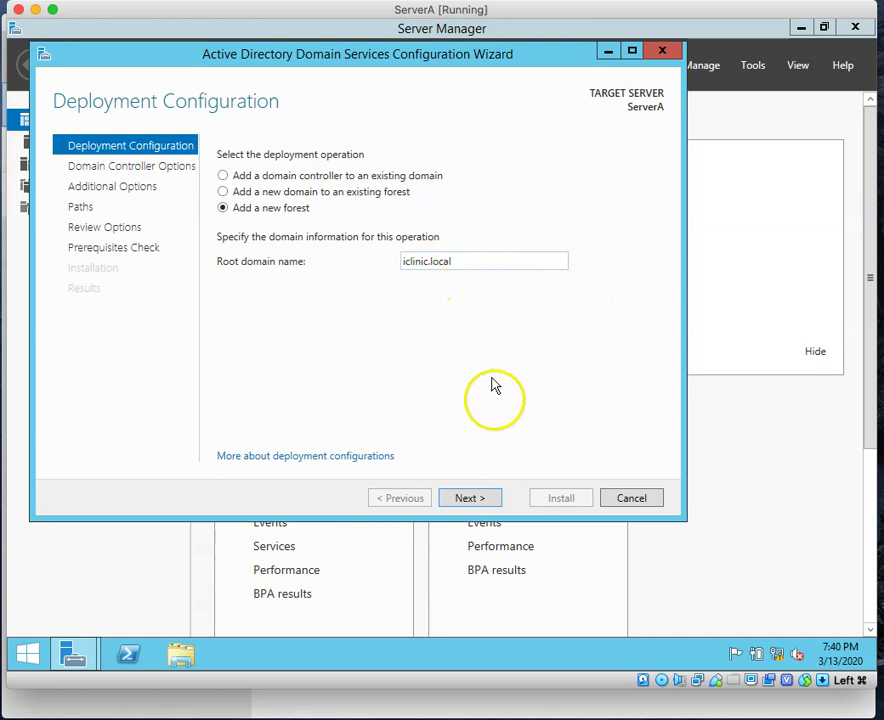
click(490, 505)
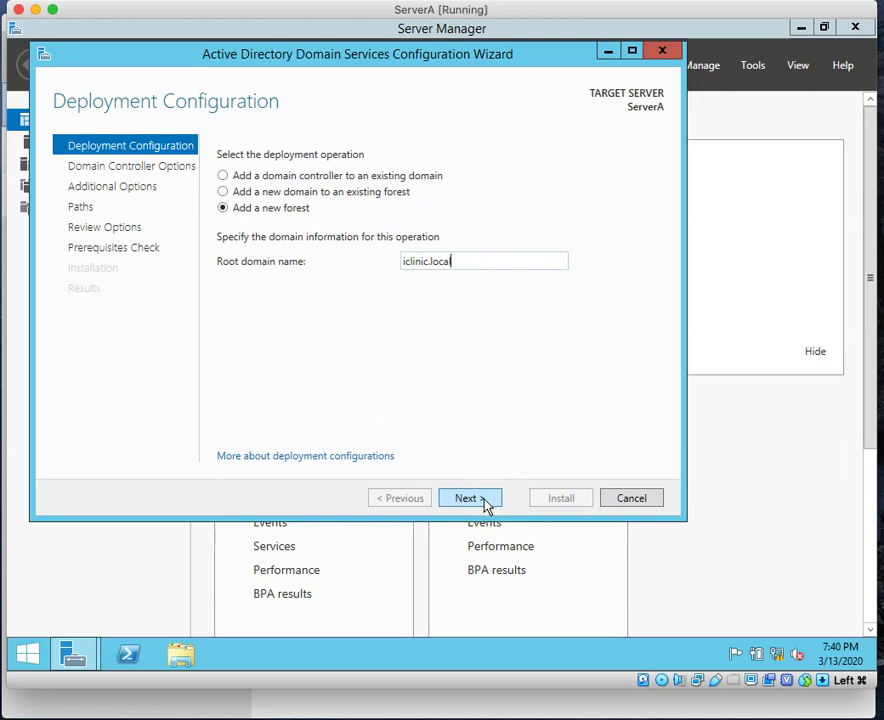
click(485, 505)
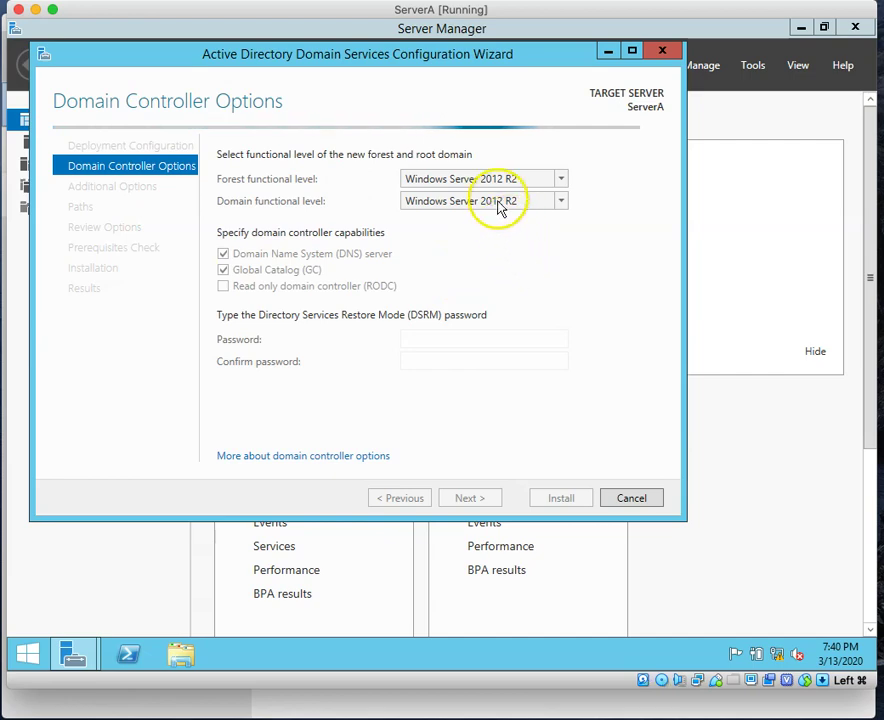
Step: Enter and confirm the Directory Services Restore Mode password, then advance to DNS Options
click(423, 337)
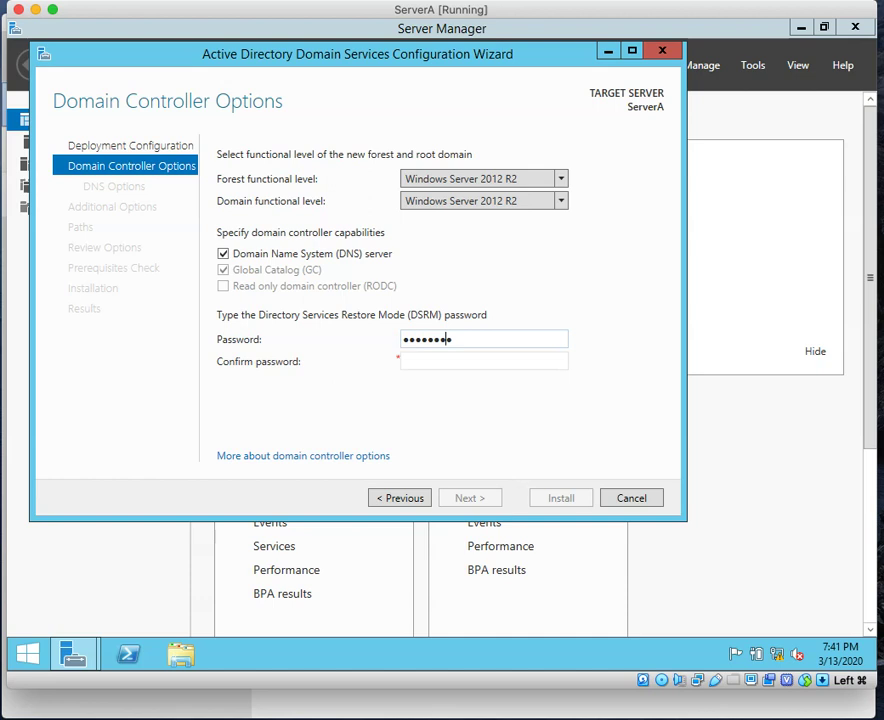
click(460, 361)
text(Pa)
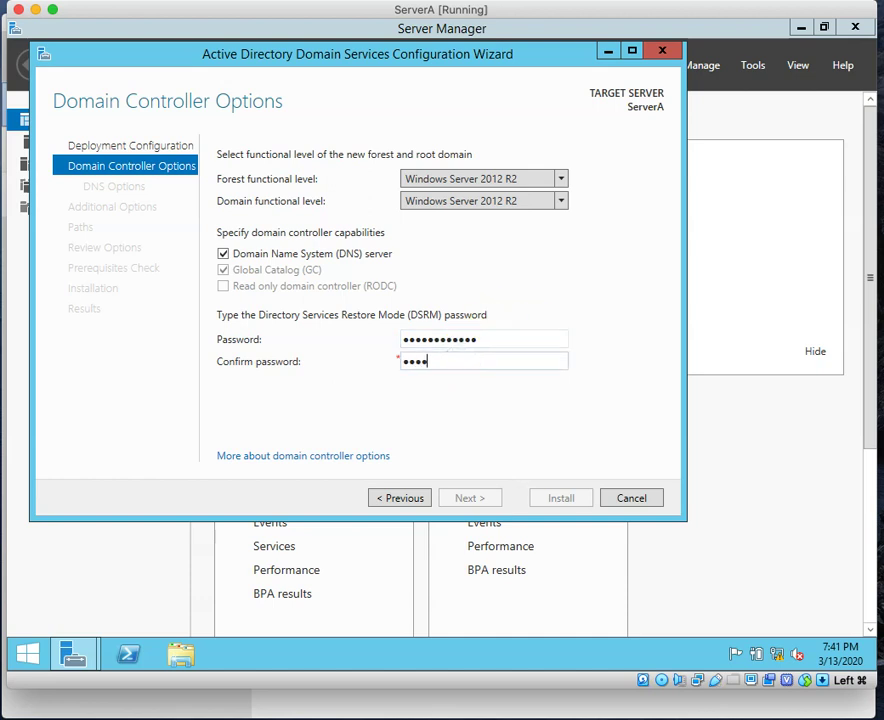
text(ssword123!)
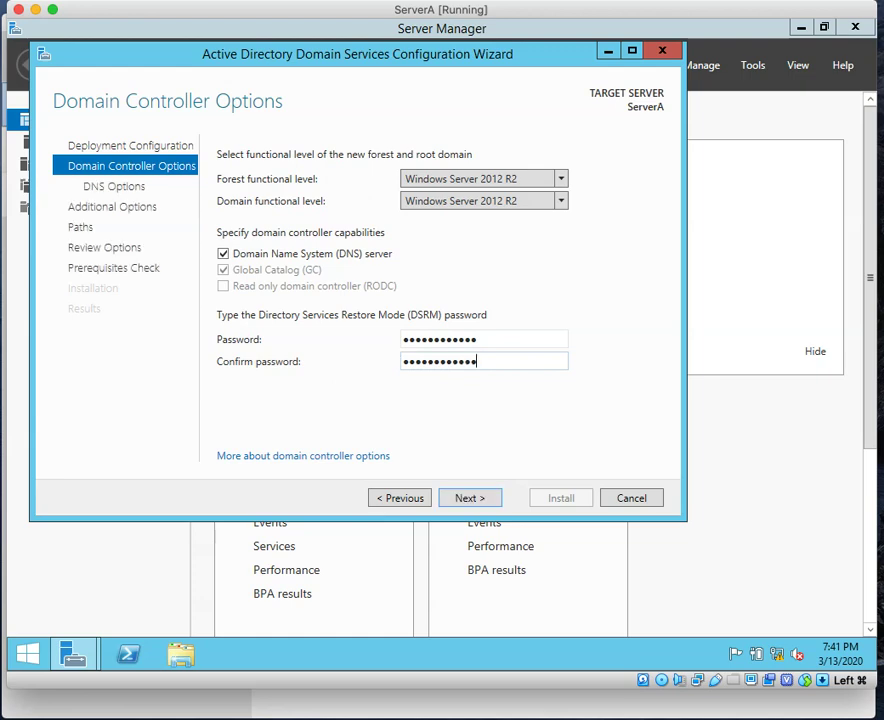
click(484, 499)
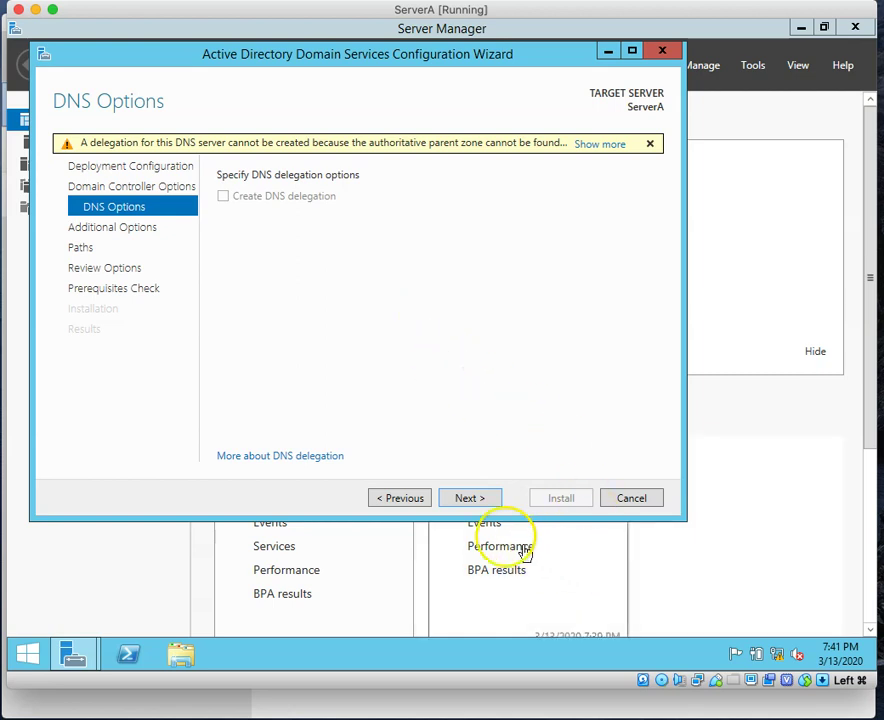
Step: Accept the default DNS options and the ICLINIC NetBIOS name to reach the Paths page
click(476, 506)
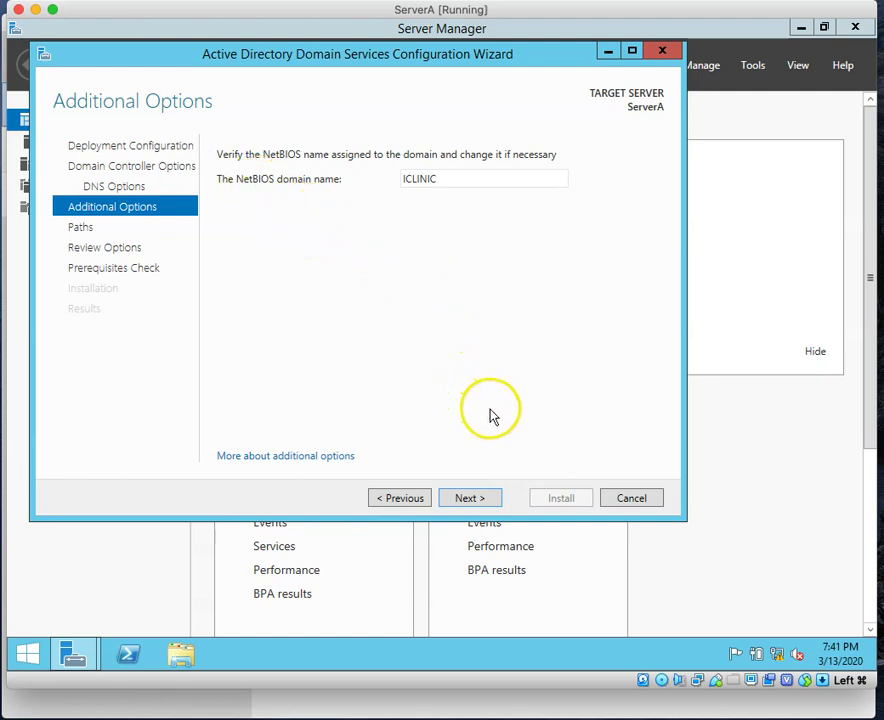
click(481, 502)
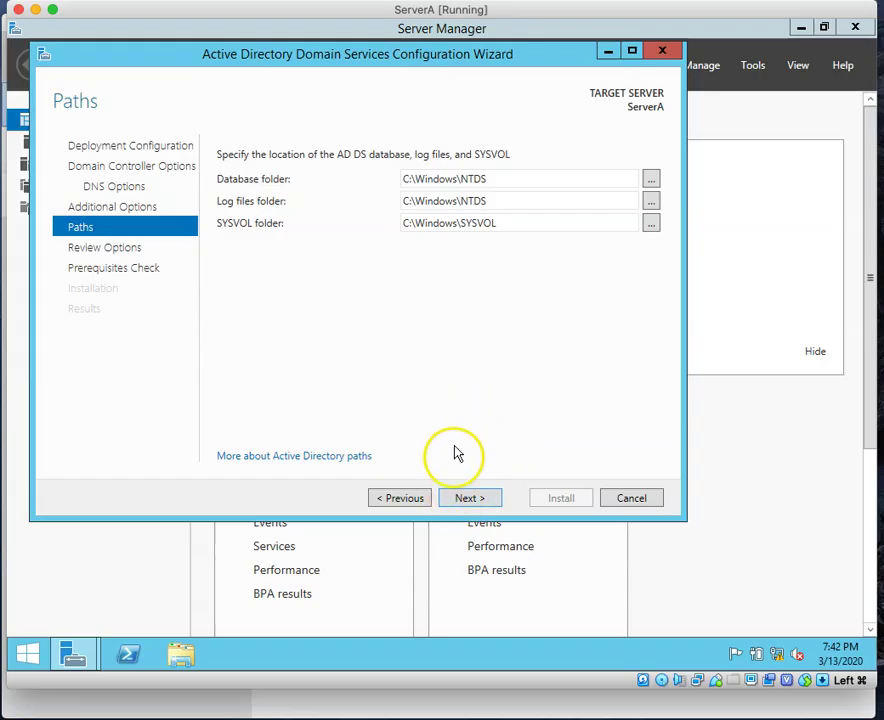
Step: Keep the default NTDS and SYSVOL paths, scroll the Review Options summary, and run the prerequisites check
click(478, 506)
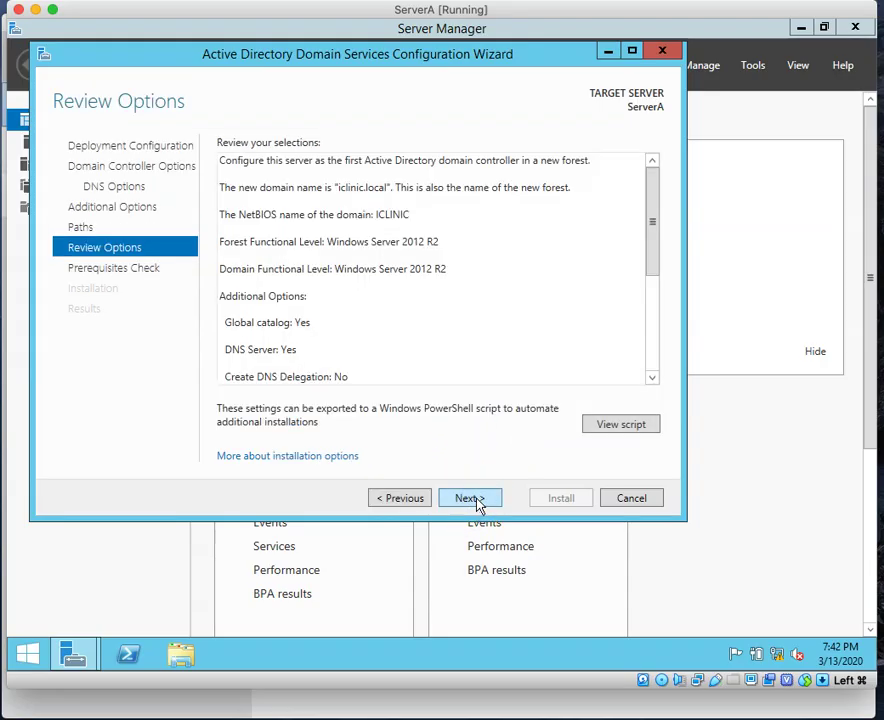
drag(655, 222, 651, 191)
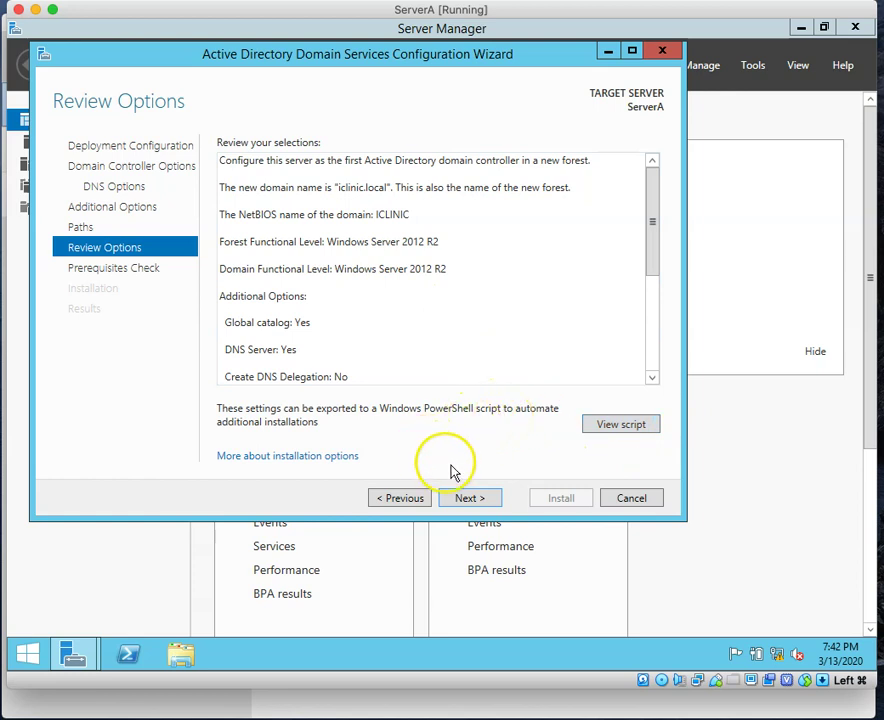
click(474, 498)
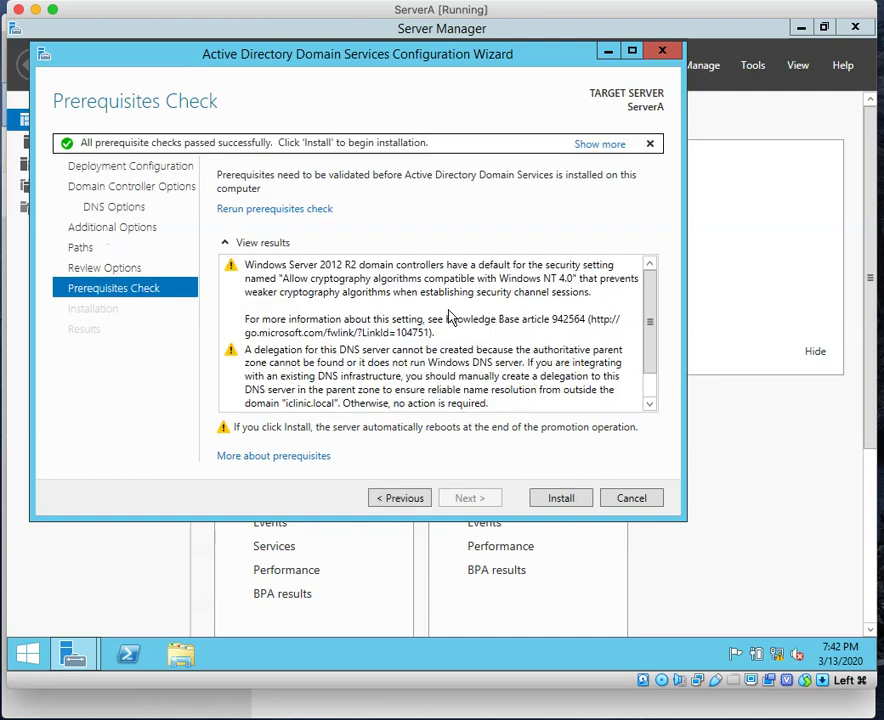
Step: Install AD DS to promote ServerA to a domain controller, letting it restart
click(561, 500)
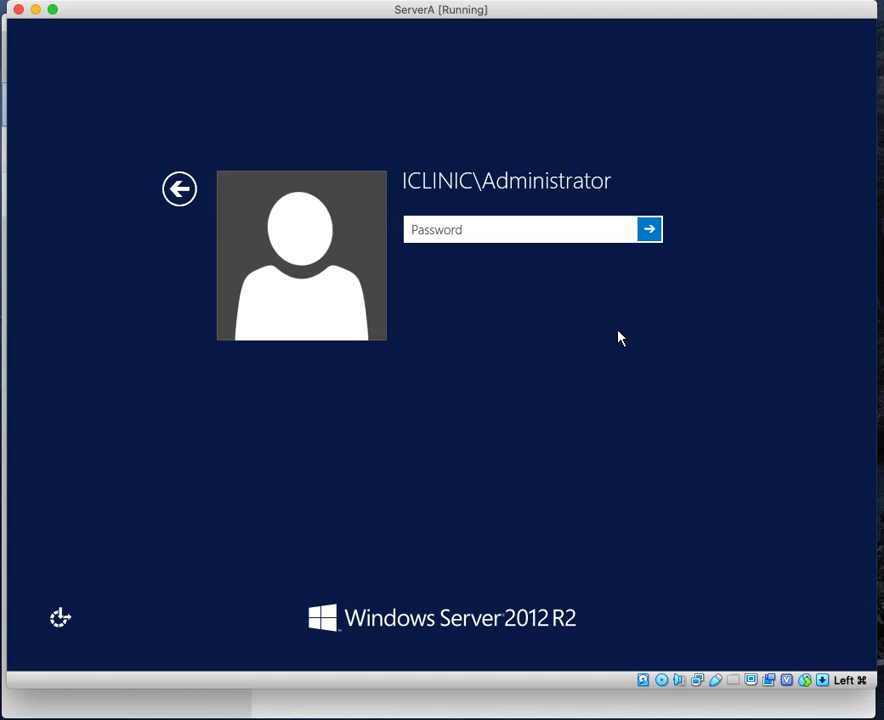
Step: Sign in through Other user with the iclinic.local domain administrator account and its password
click(178, 190)
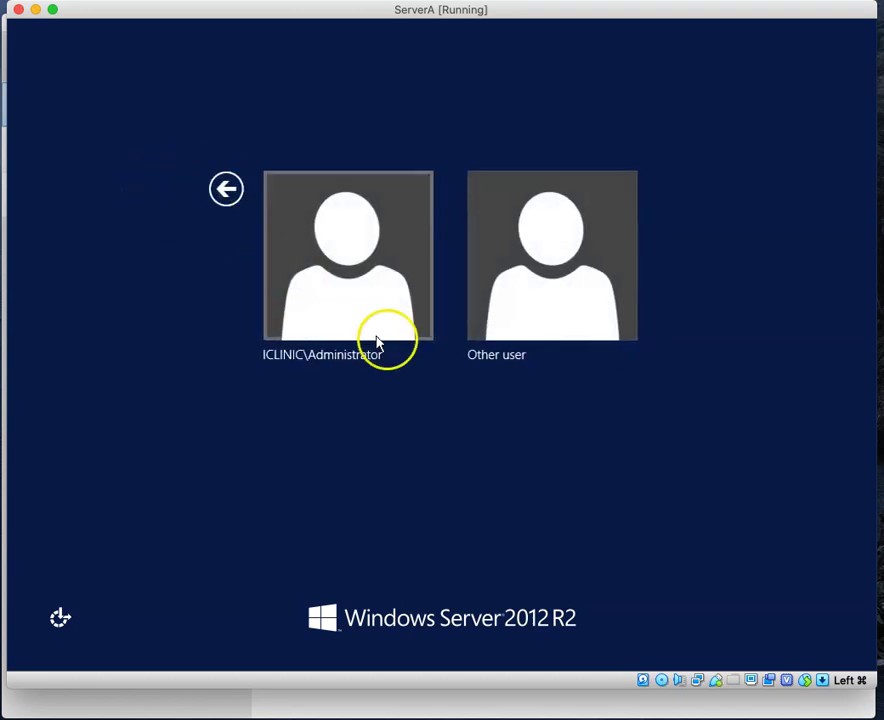
click(555, 301)
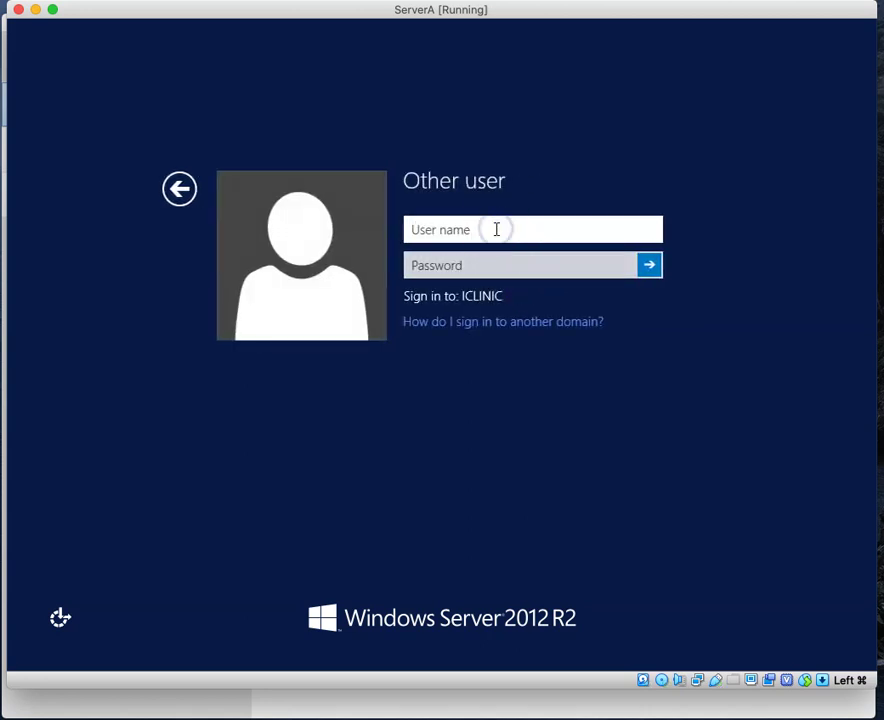
text(administrator@iclinic.local)
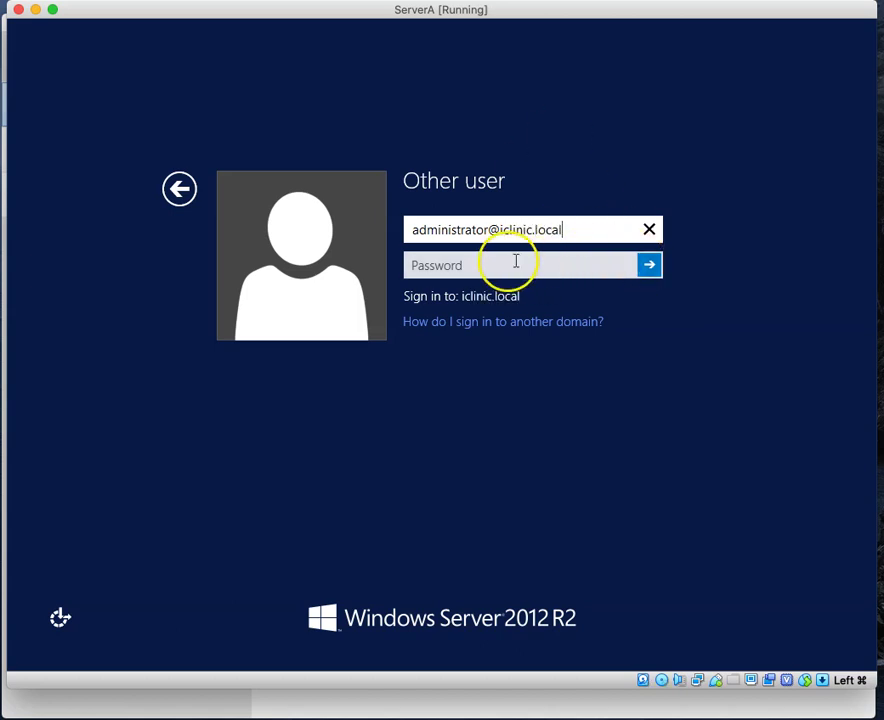
click(501, 264)
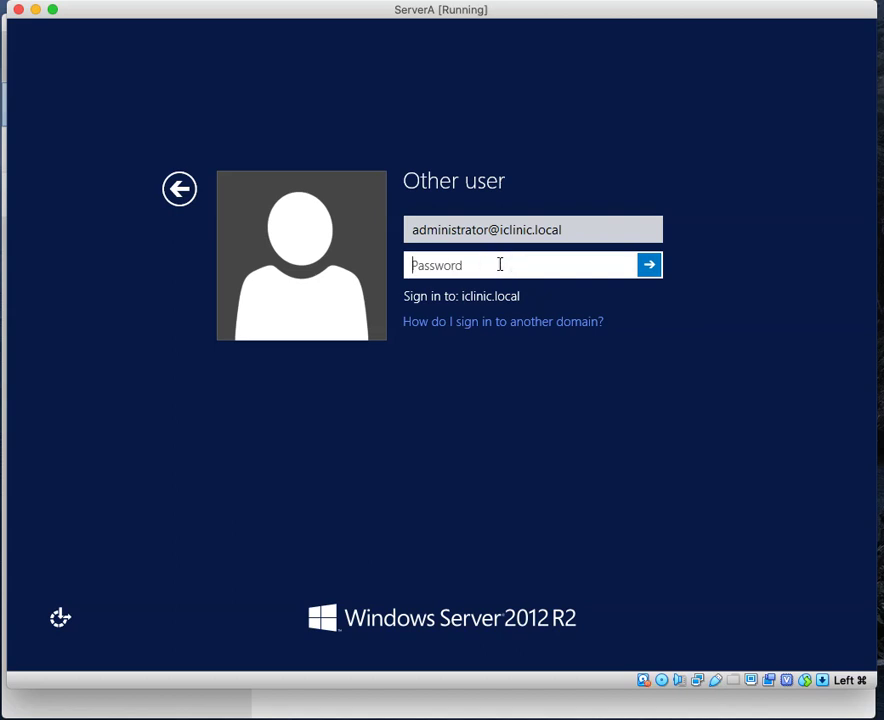
text(••••••••)
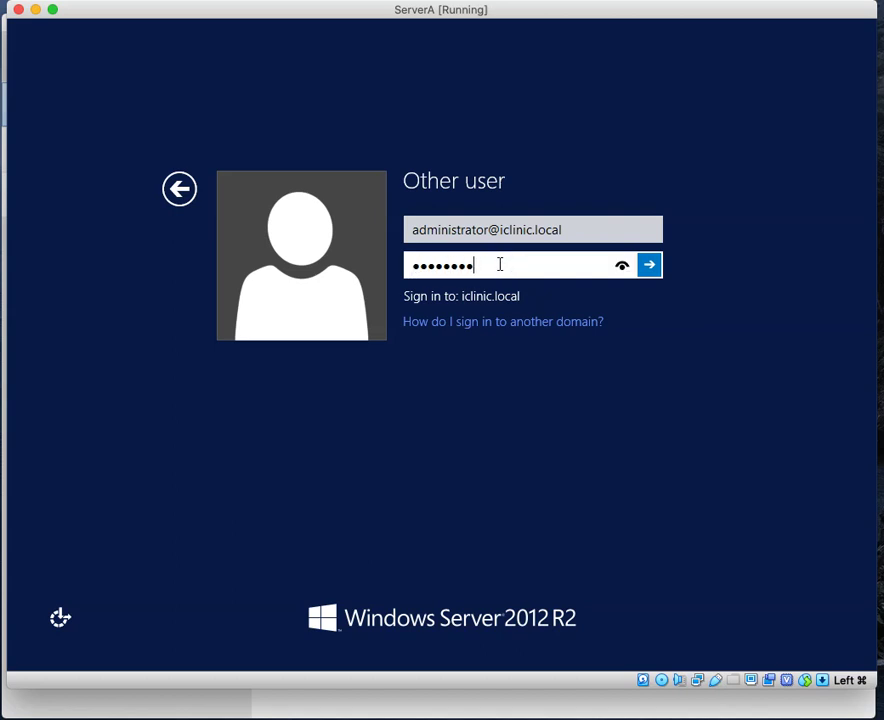
click(651, 268)
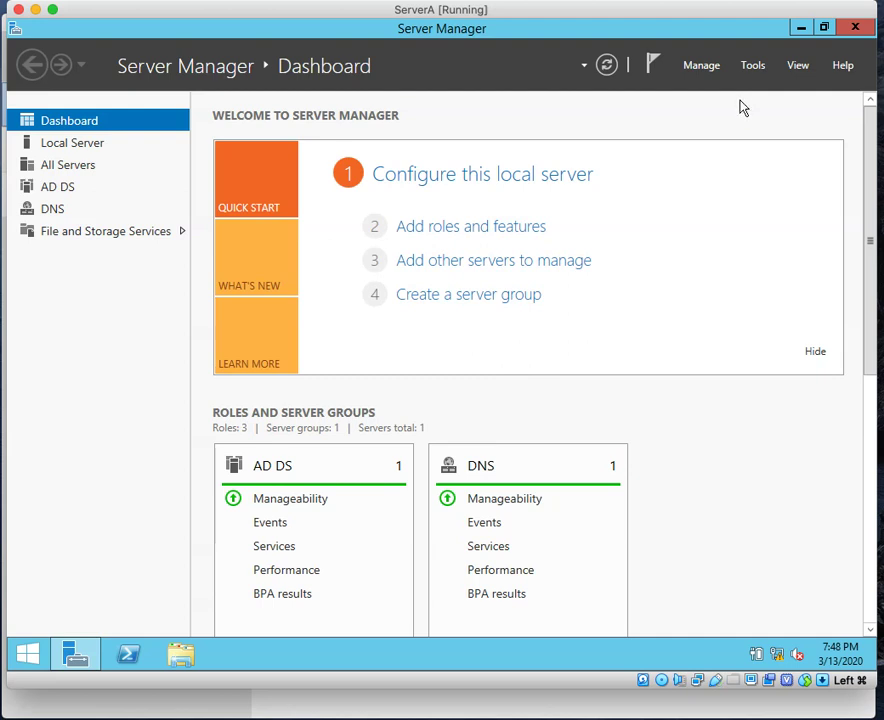
Step: Launch Active Directory Users and Computers from Server Manager's Tools menu
click(752, 70)
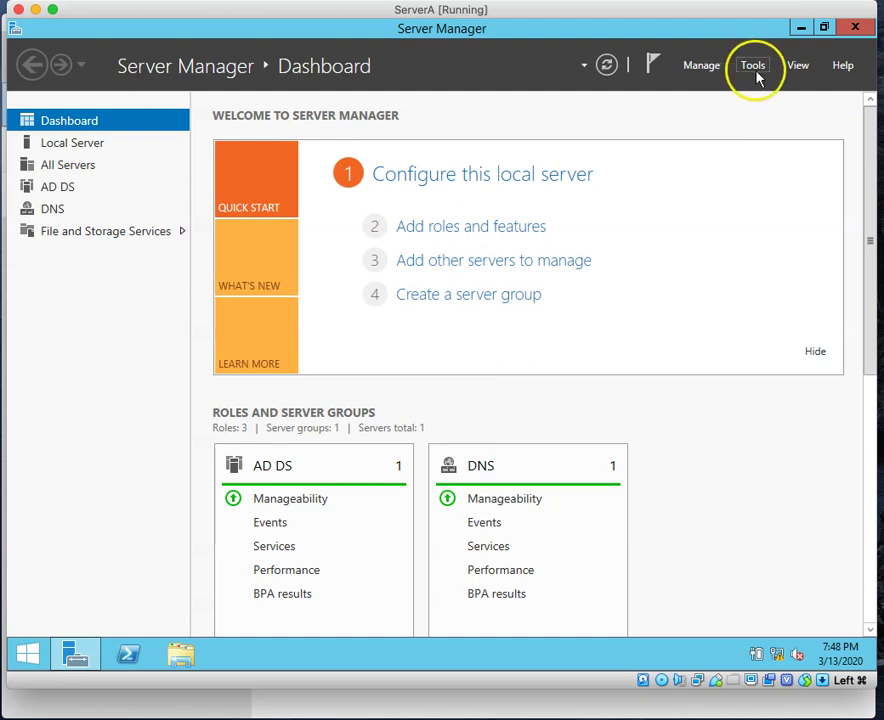
click(753, 68)
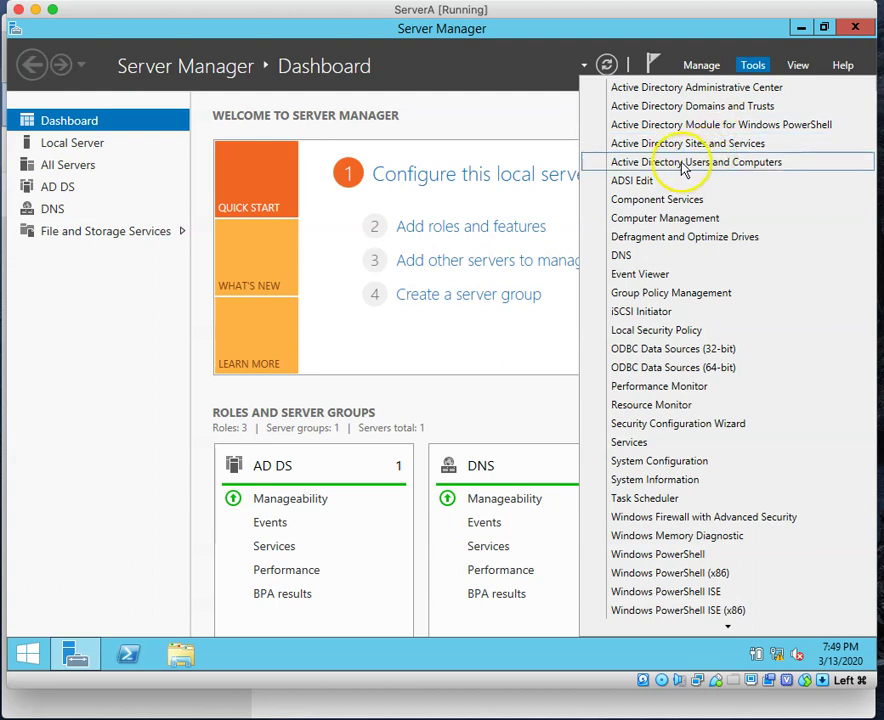
click(680, 168)
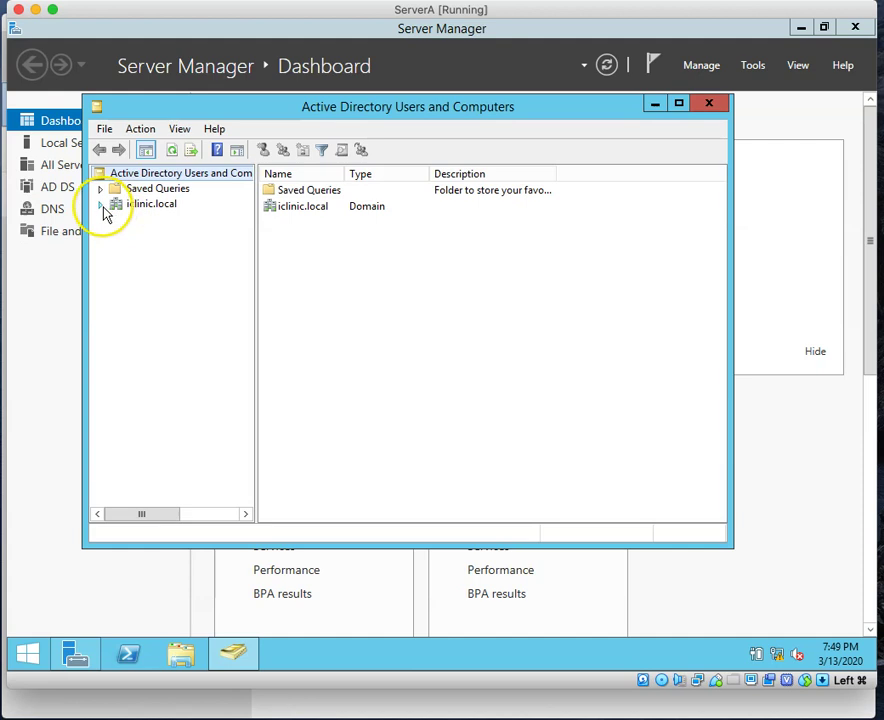
Step: Open the Users container of iclinic.local and start a New > Group there
click(127, 208)
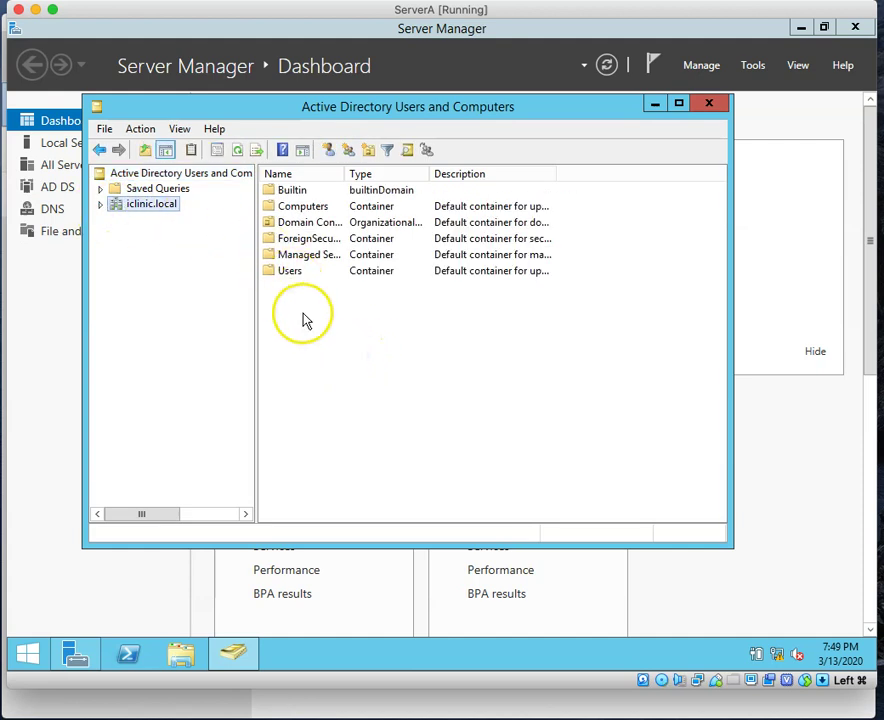
double_click(289, 271)
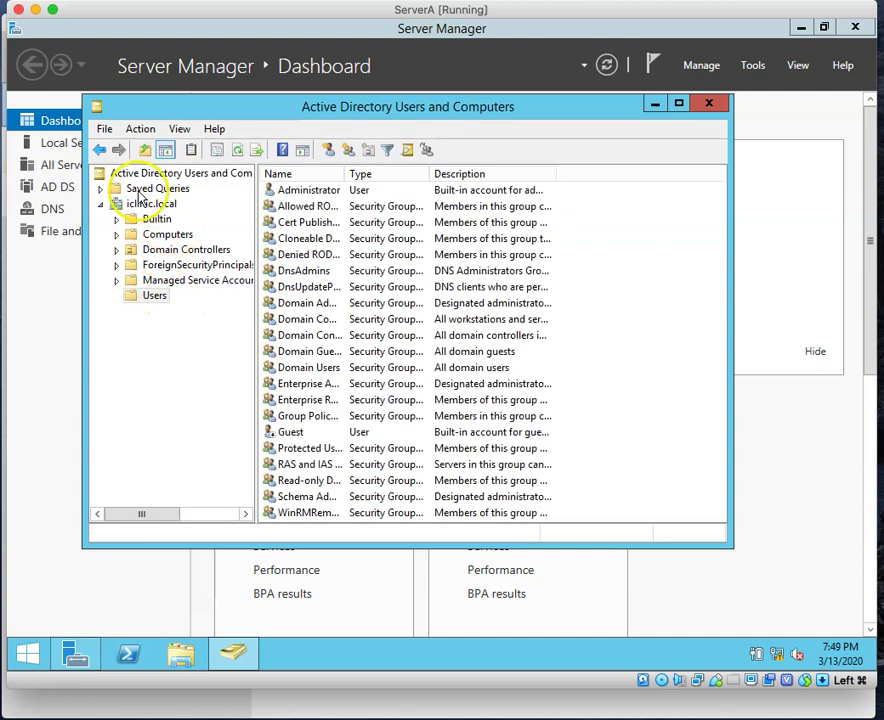
click(183, 418)
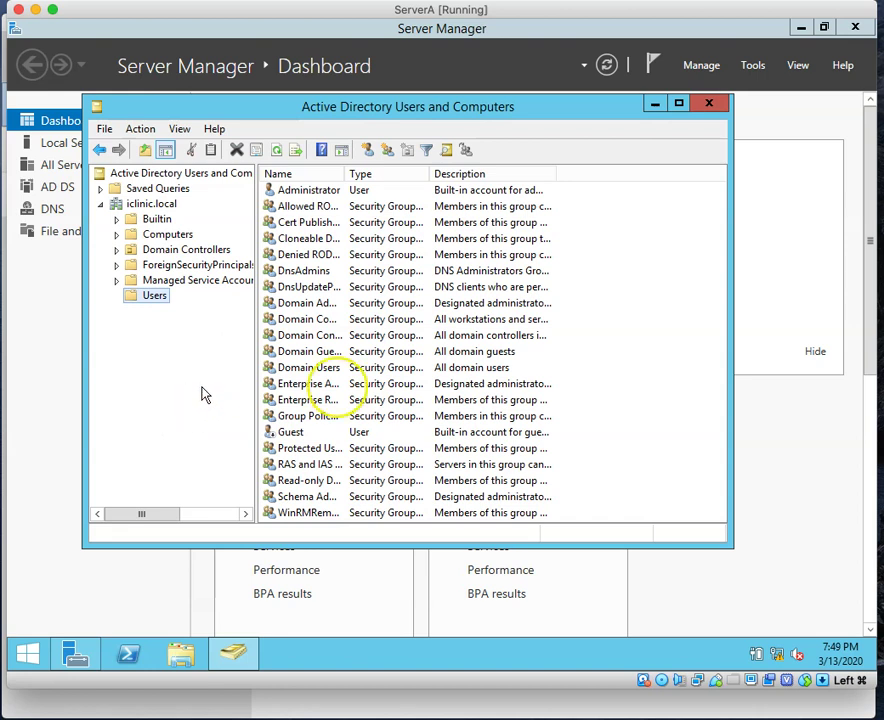
right_click(631, 320)
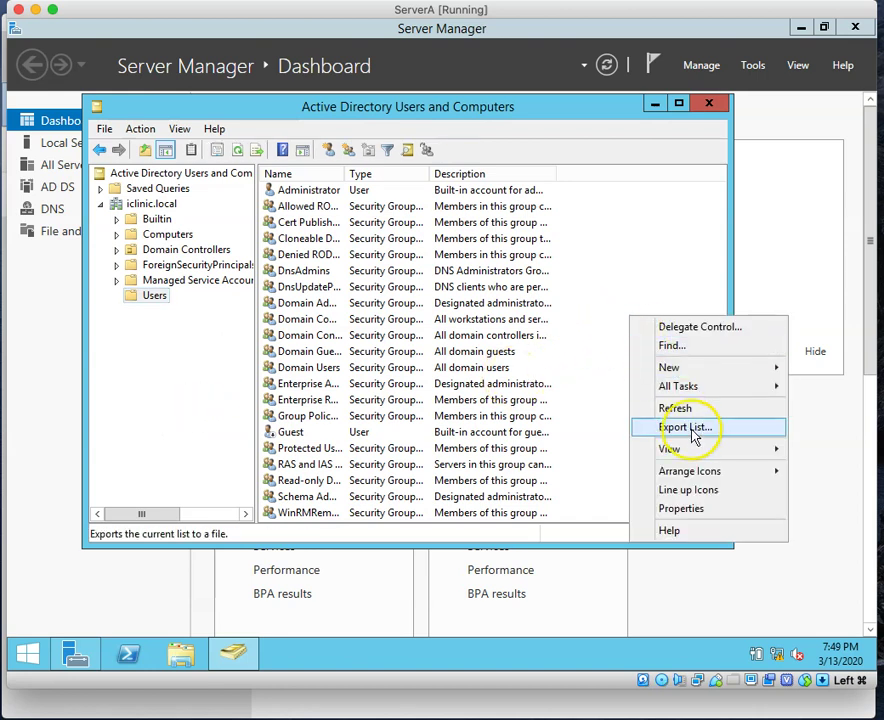
mouse_move(673, 378)
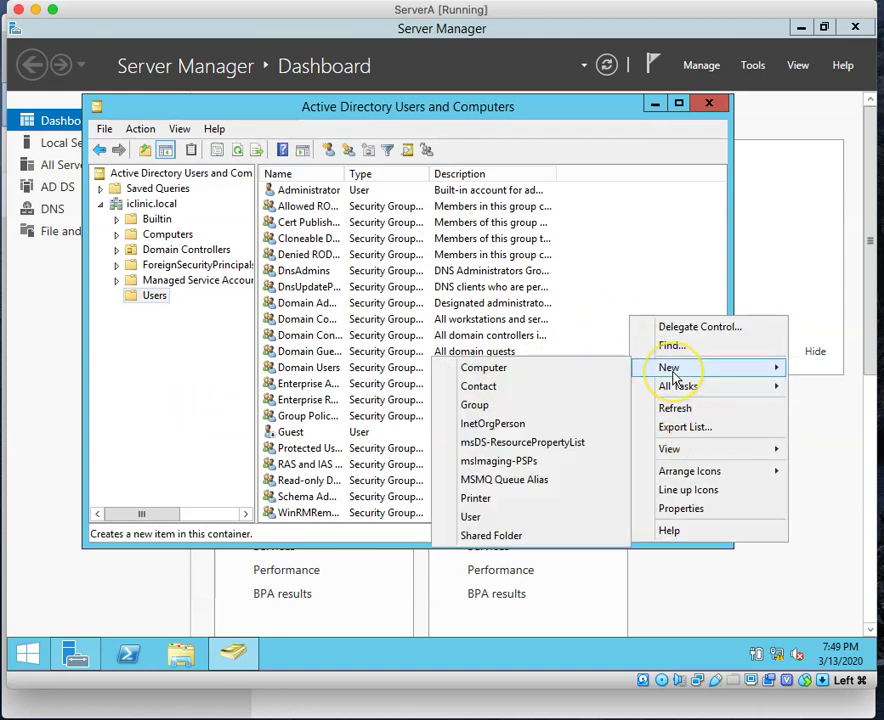
click(481, 411)
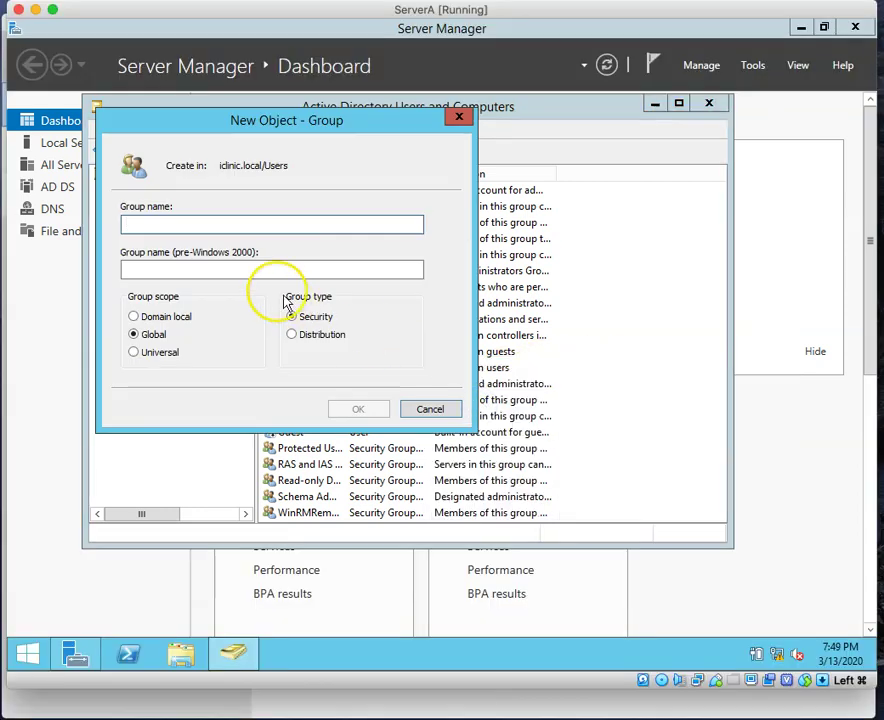
Step: Name the new group 'Doctors' and create it with Global scope and Security type
click(222, 220)
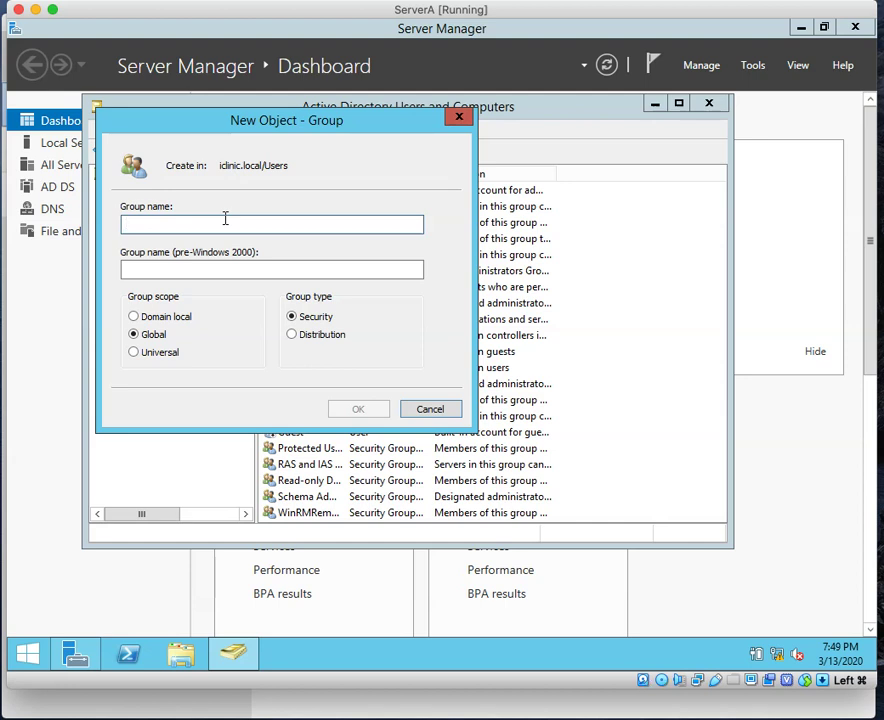
text(D)
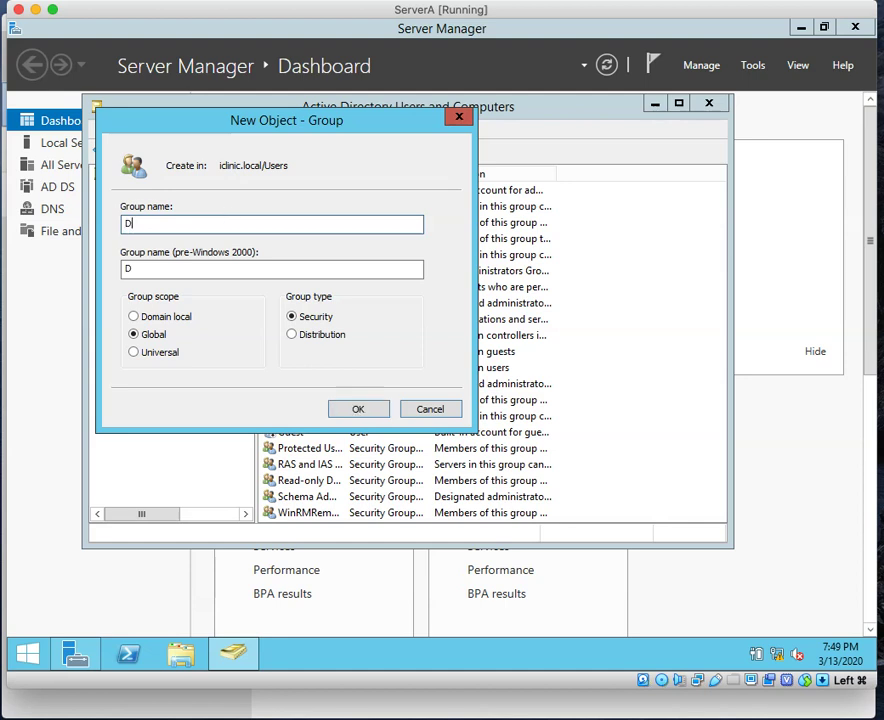
text(octors)
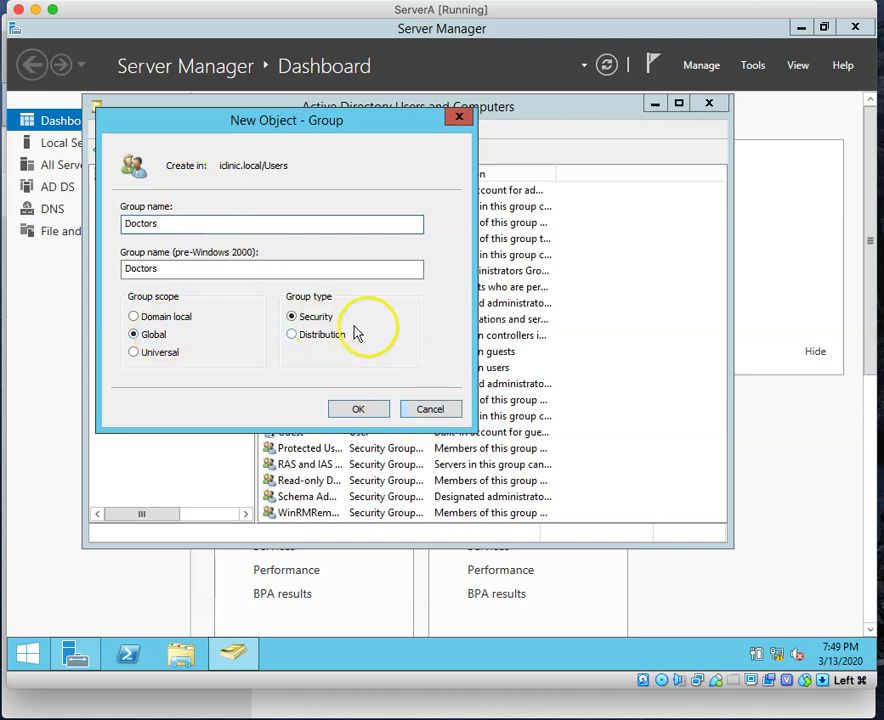
click(362, 406)
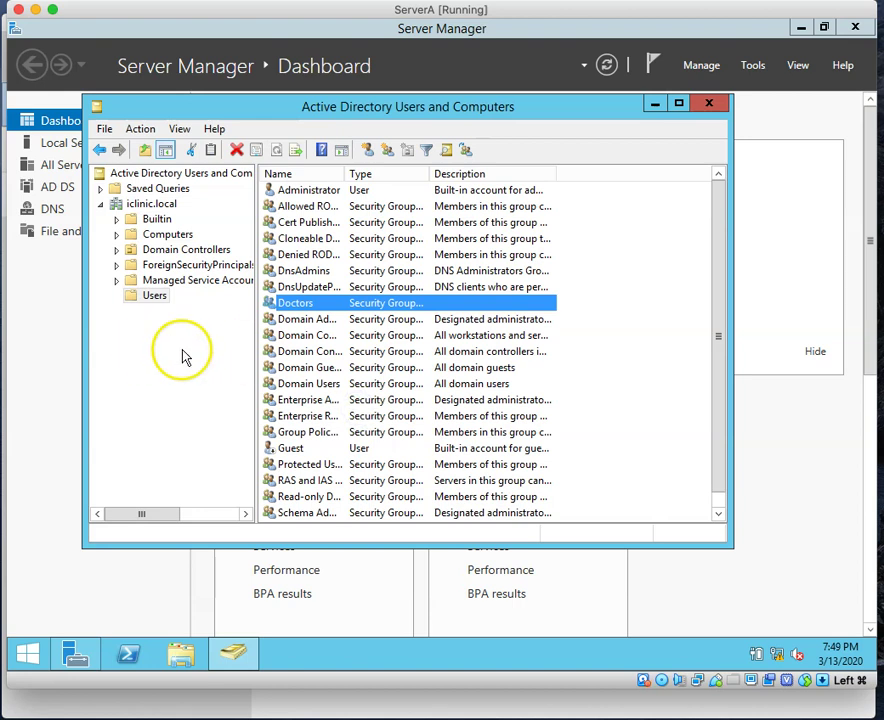
Step: Create a new global security group named Nurses in the Users container
right_click(611, 374)
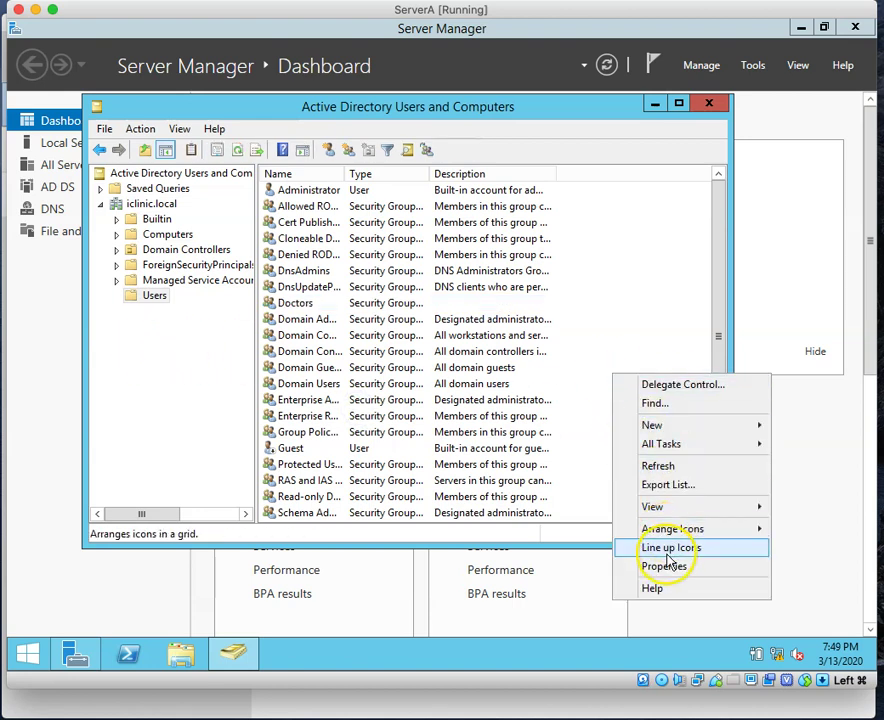
mouse_move(660, 430)
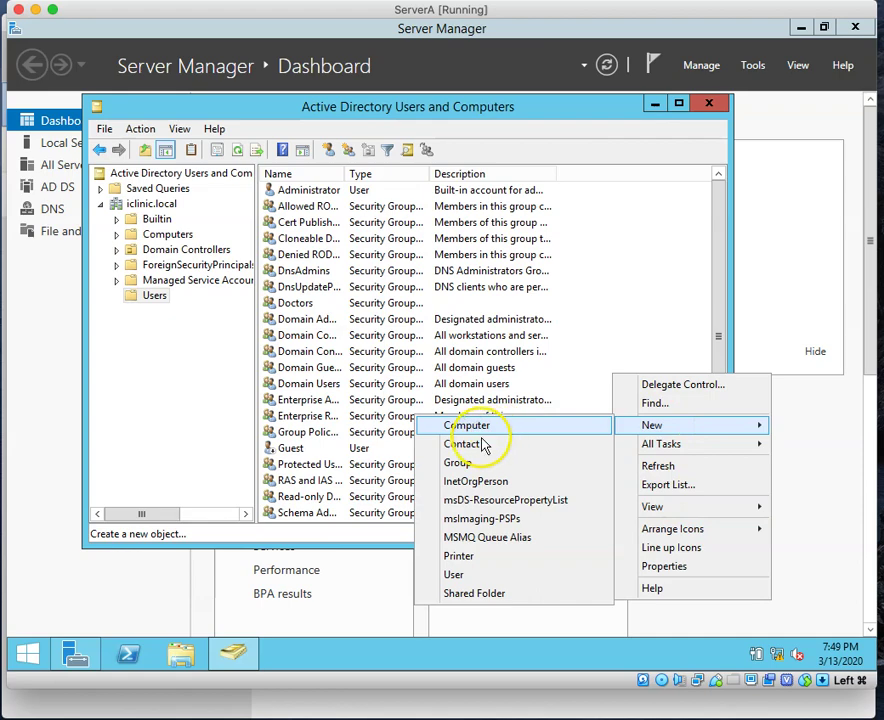
click(460, 463)
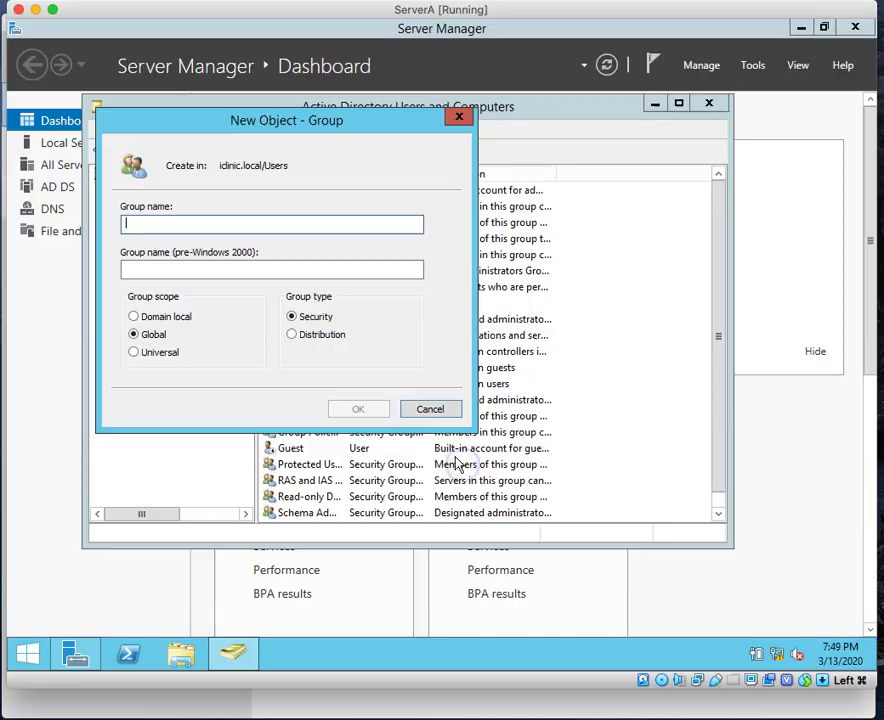
text(Nurses)
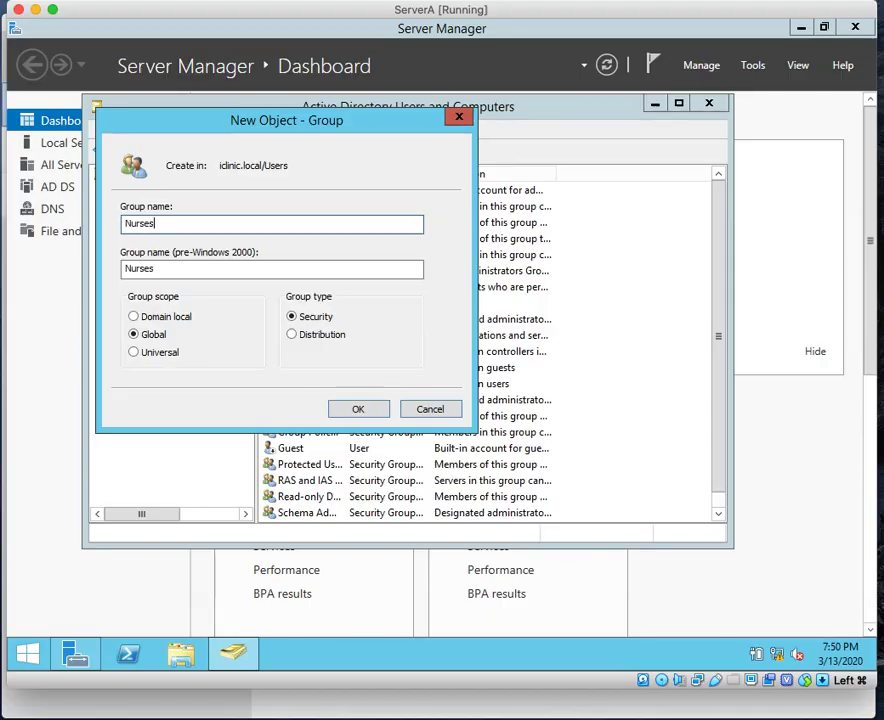
click(373, 410)
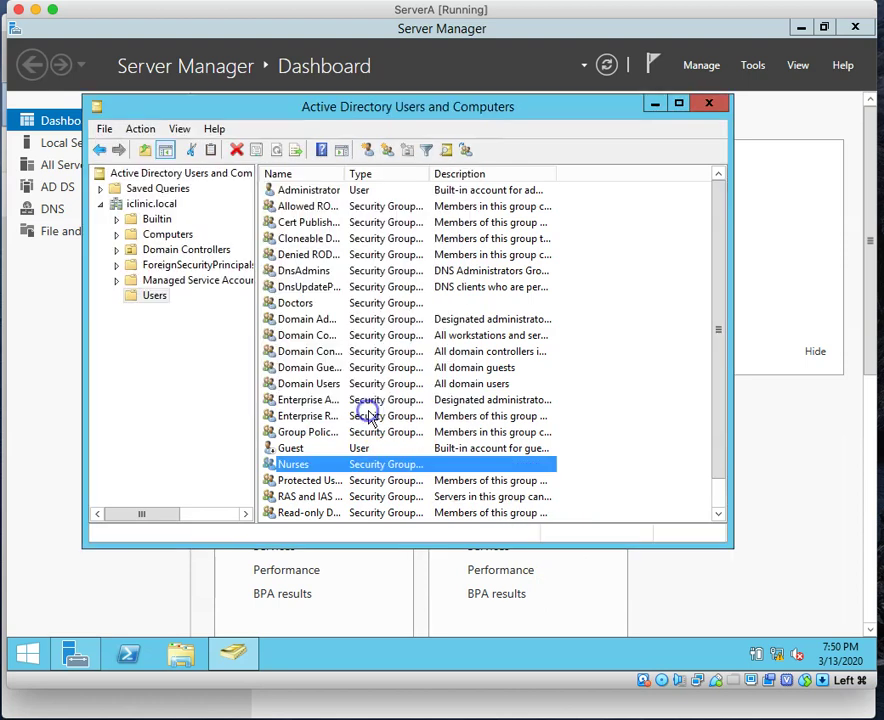
Step: Create another global security group named Support in the Users container
right_click(631, 410)
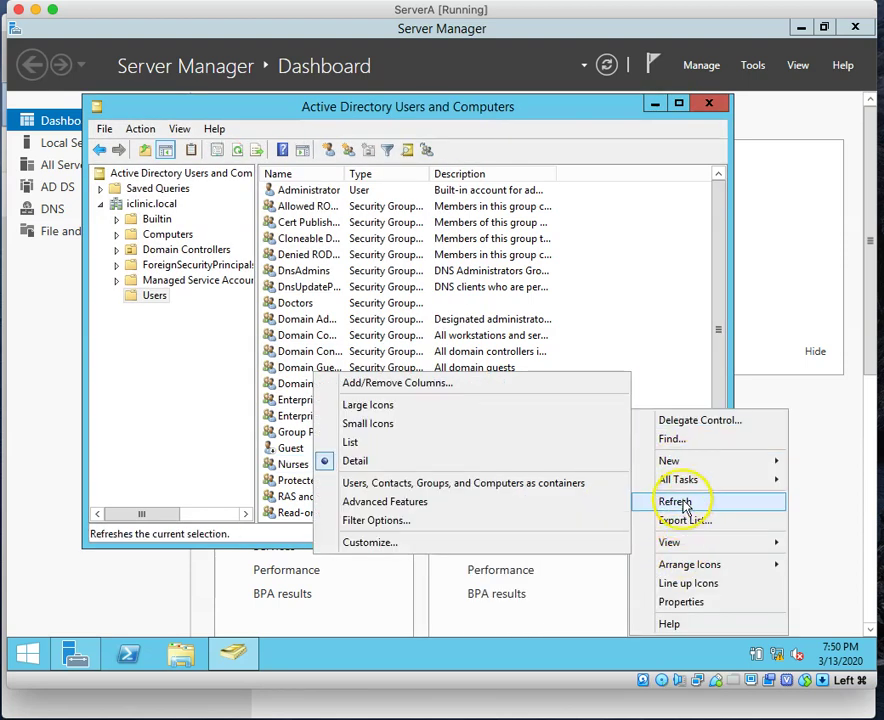
mouse_move(657, 460)
click(465, 500)
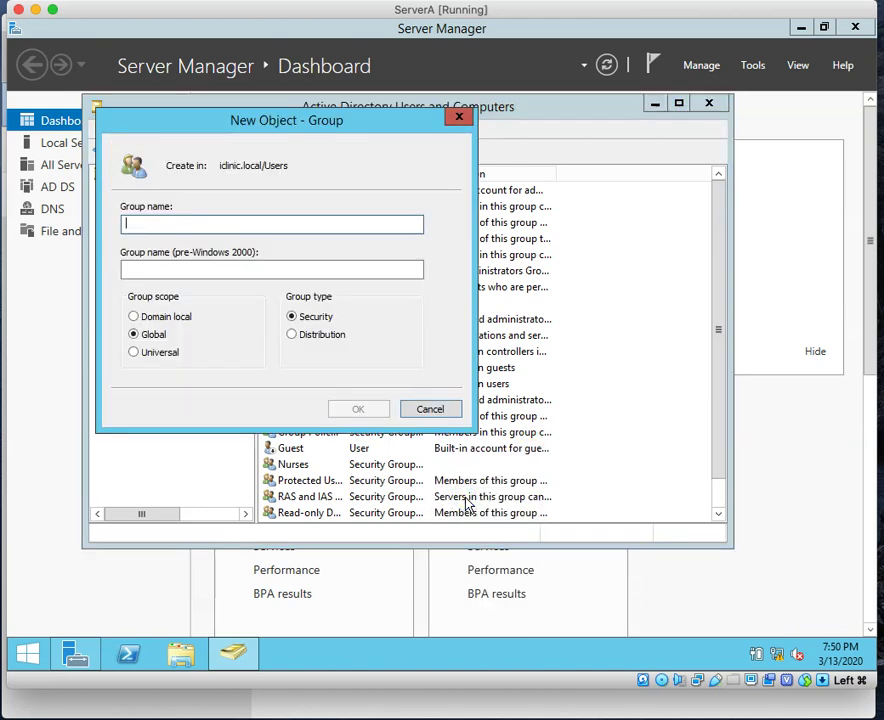
text(Support)
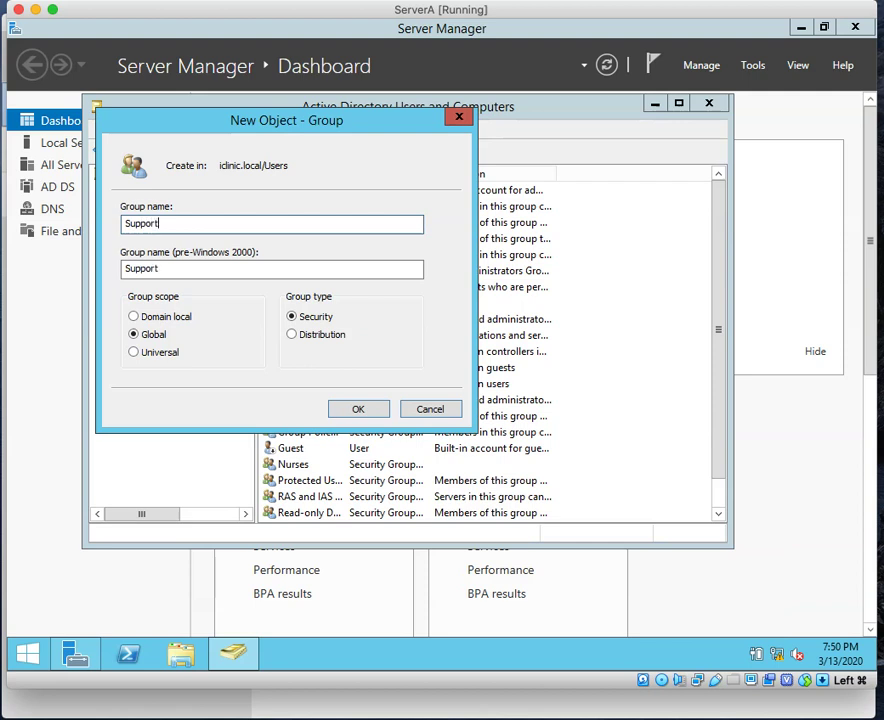
click(359, 408)
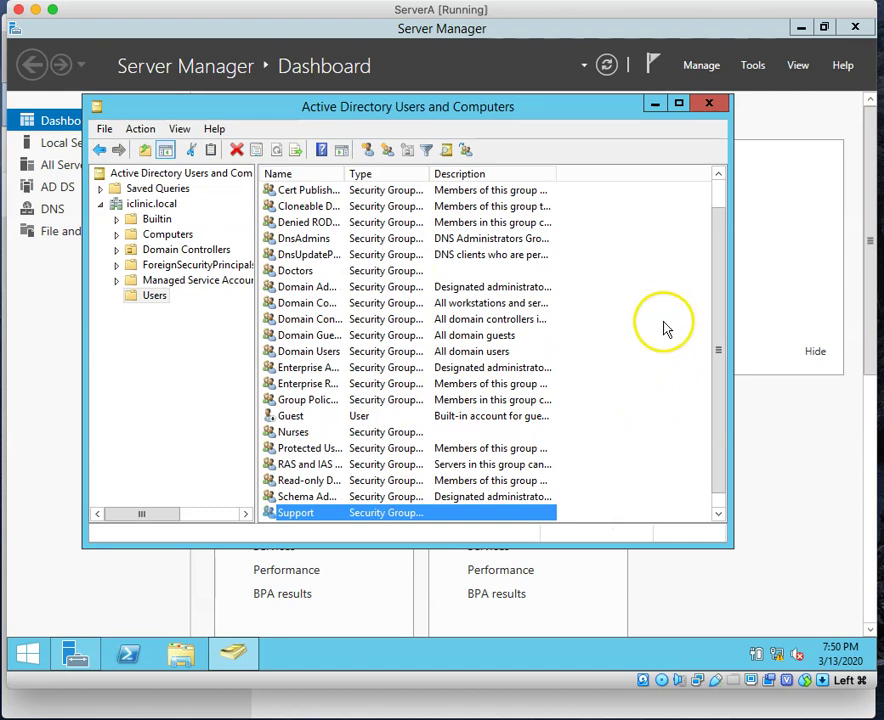
Step: Start a new user in Users, enter the doctor's name and logon name, and continue to the password page
right_click(618, 297)
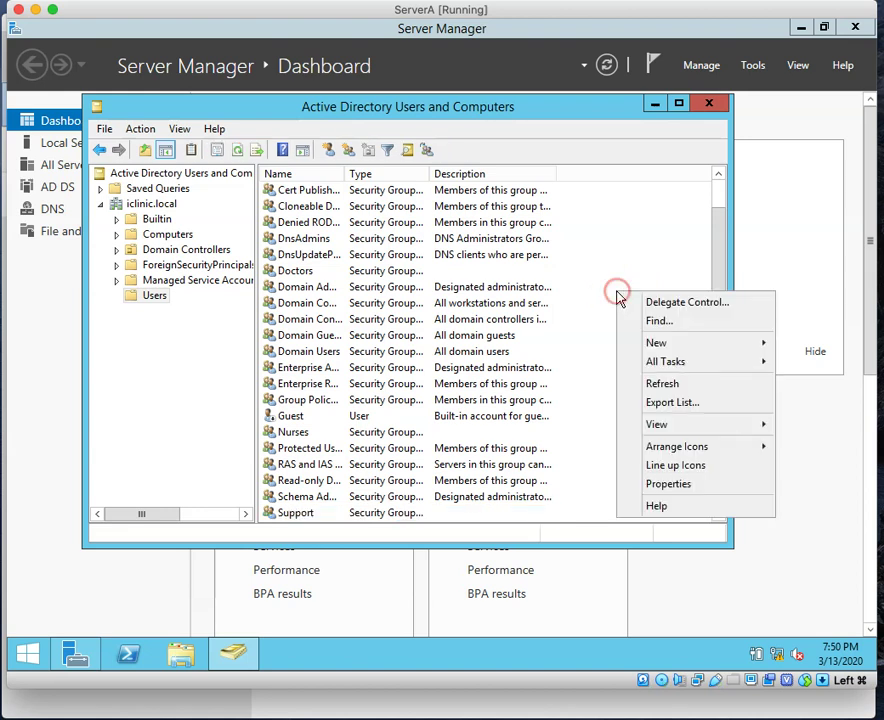
mouse_move(652, 347)
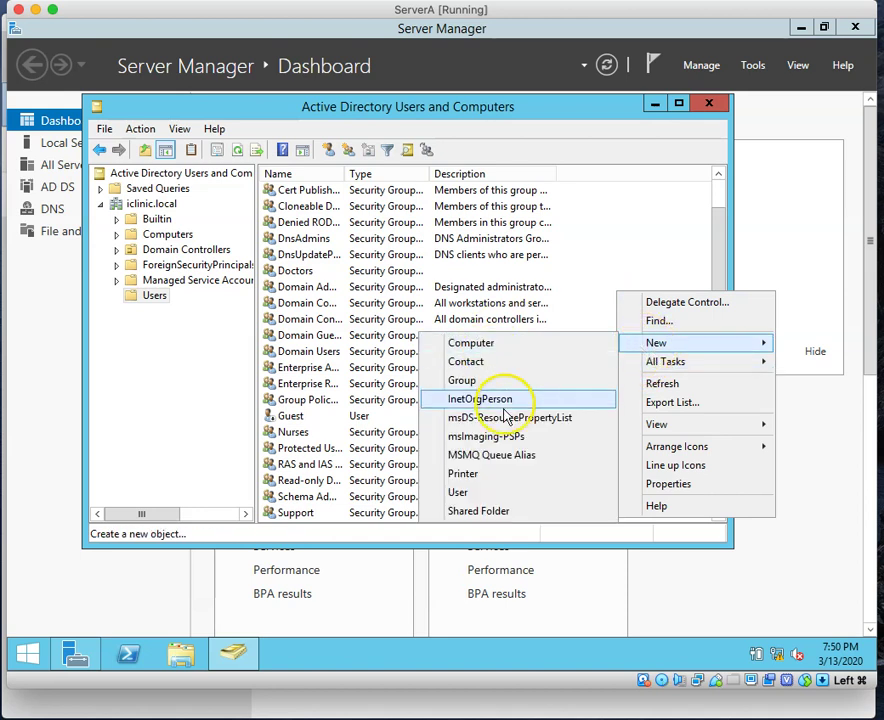
click(458, 494)
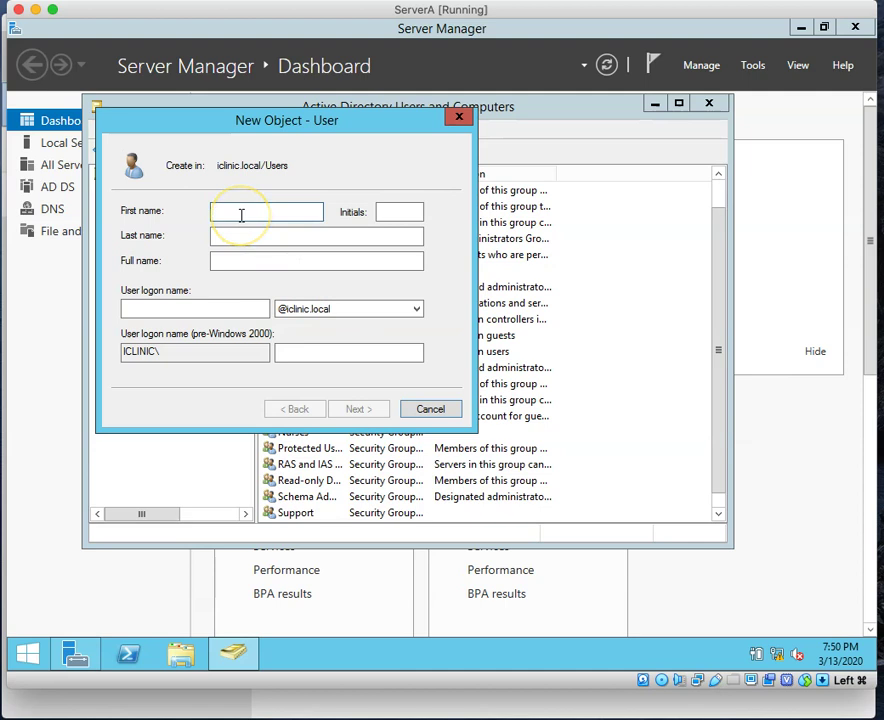
text(DE)
key(BackSpace)
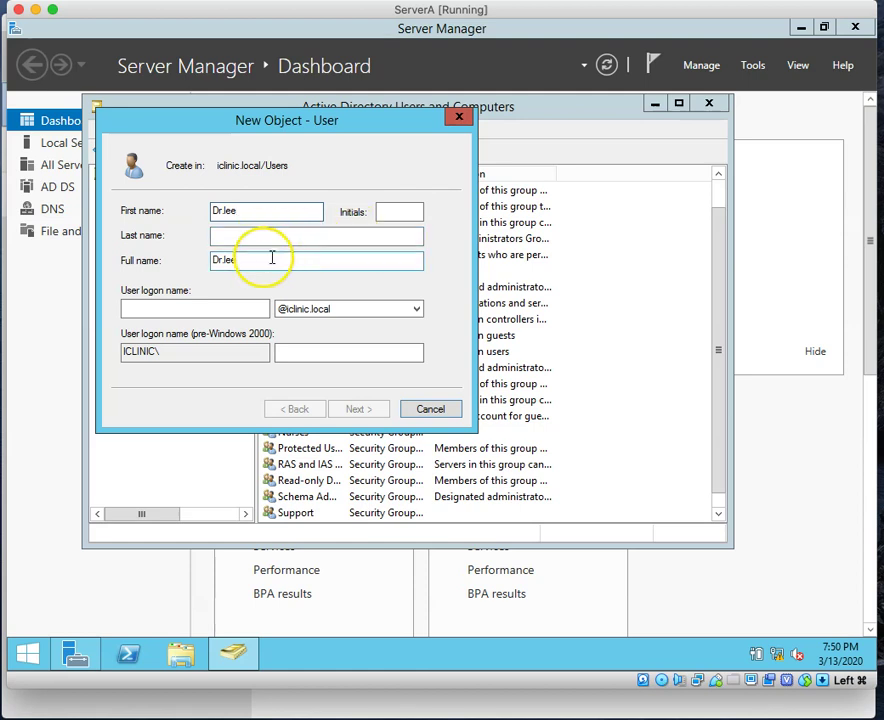
click(307, 236)
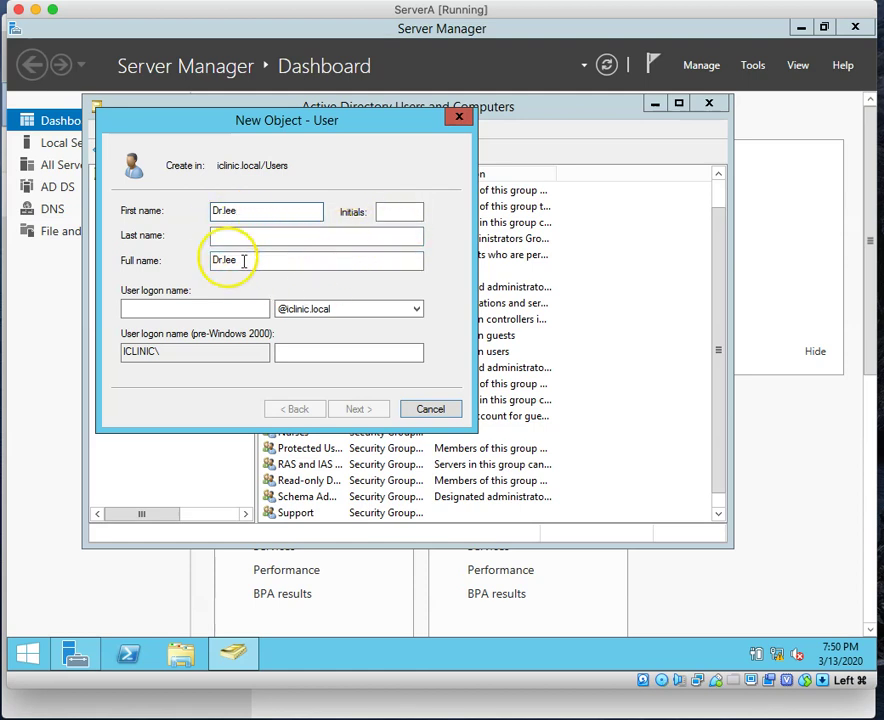
click(157, 312)
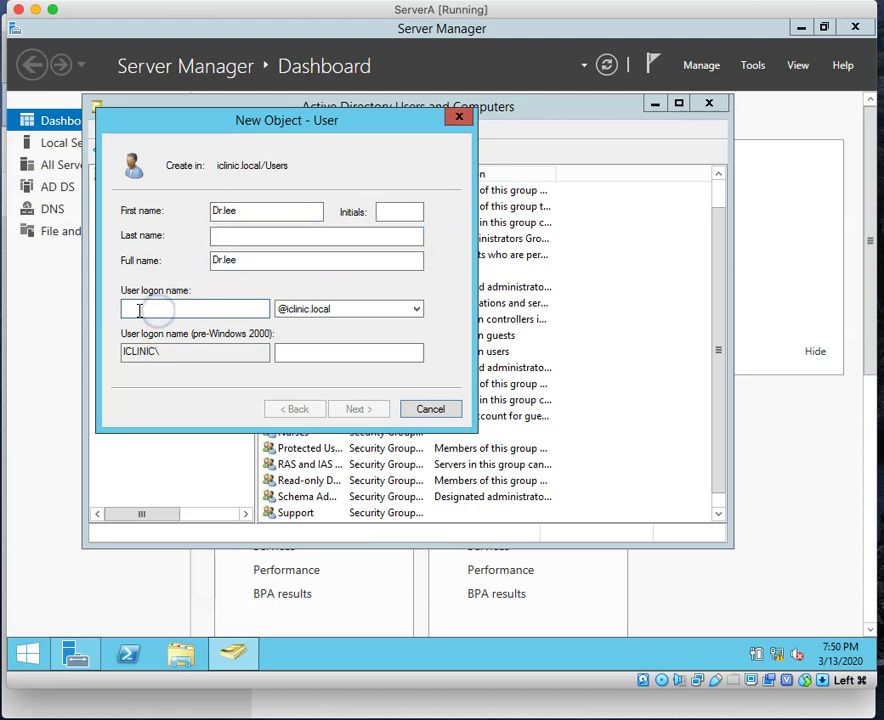
text(Dr.lee)
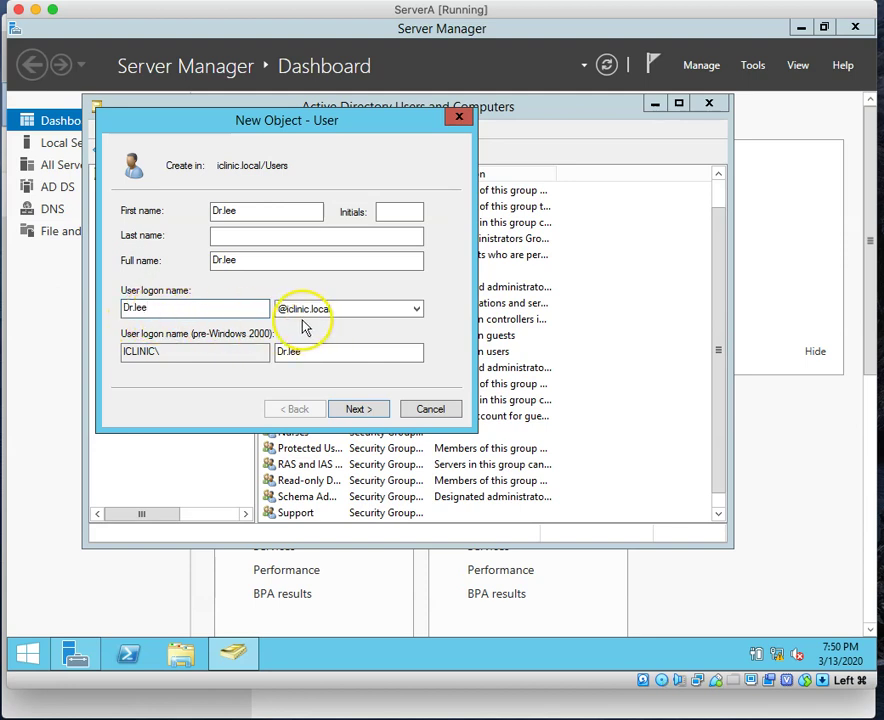
click(361, 418)
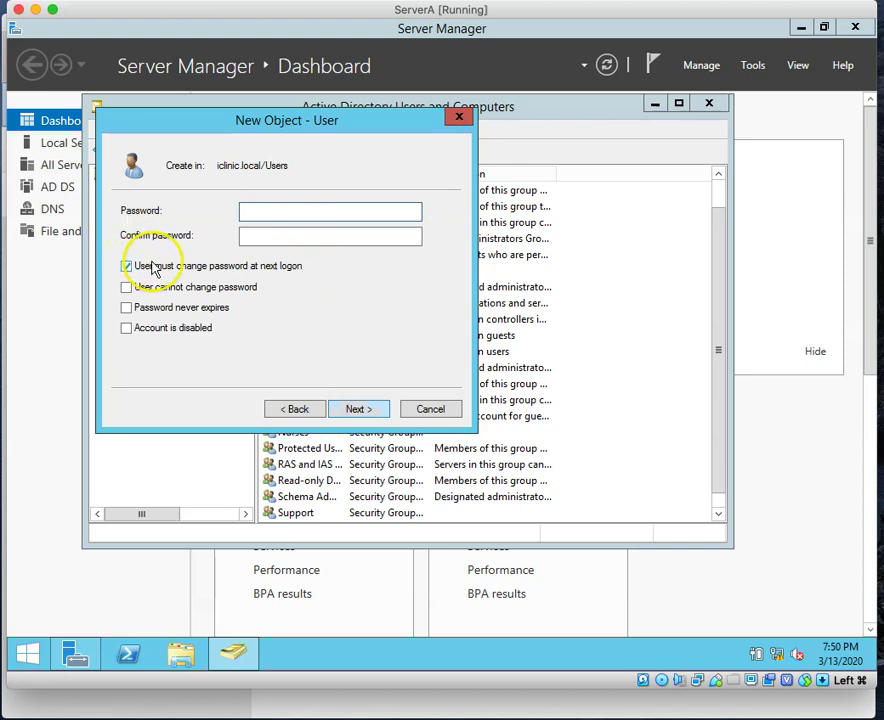
Step: Enter and confirm the account password, clear 'User must change password at next logon', and finish the wizard
click(306, 209)
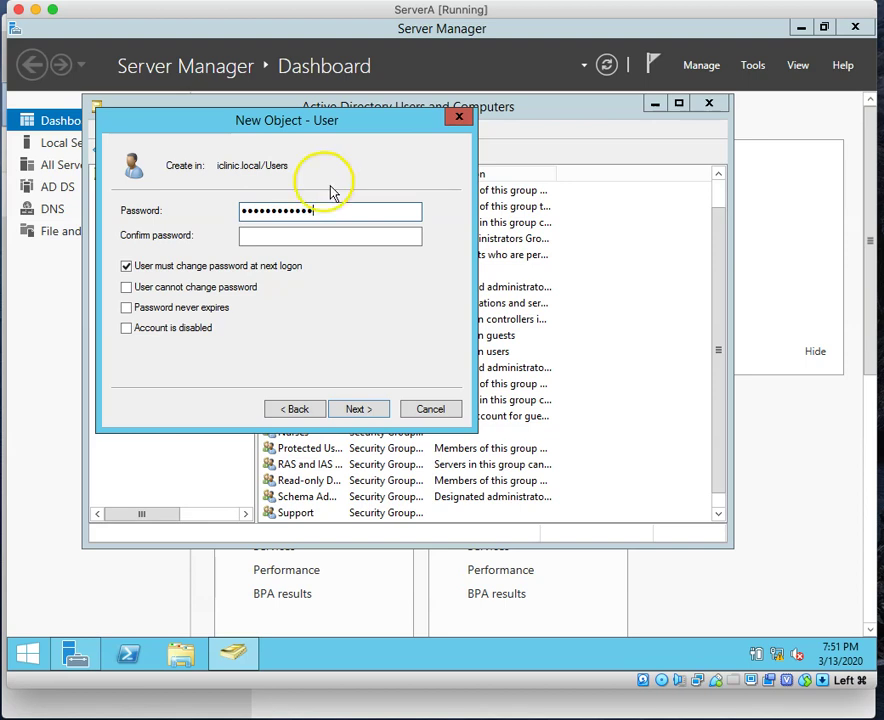
click(312, 235)
text(P)
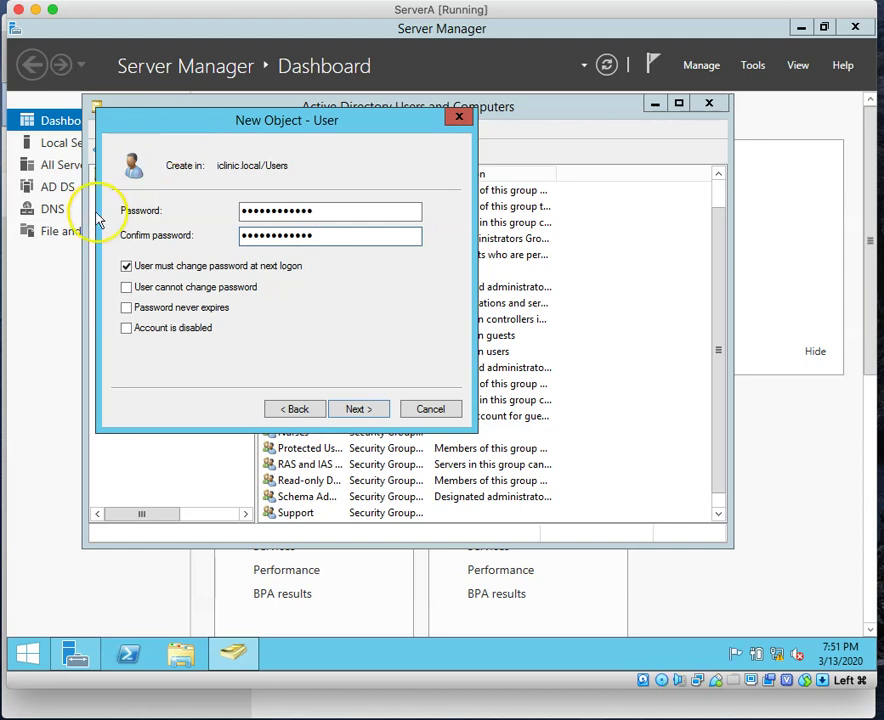
click(126, 267)
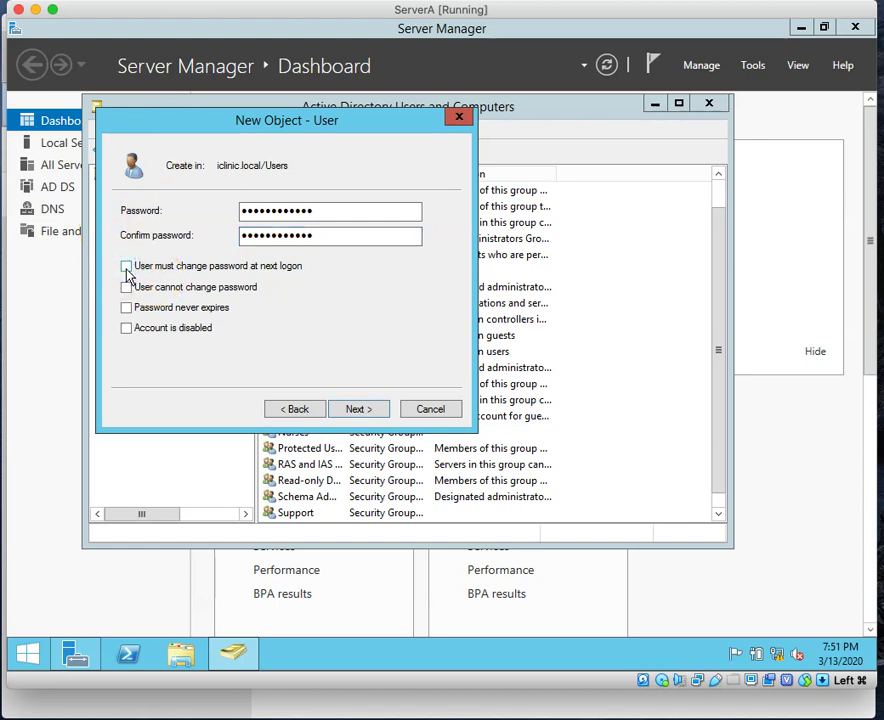
click(357, 409)
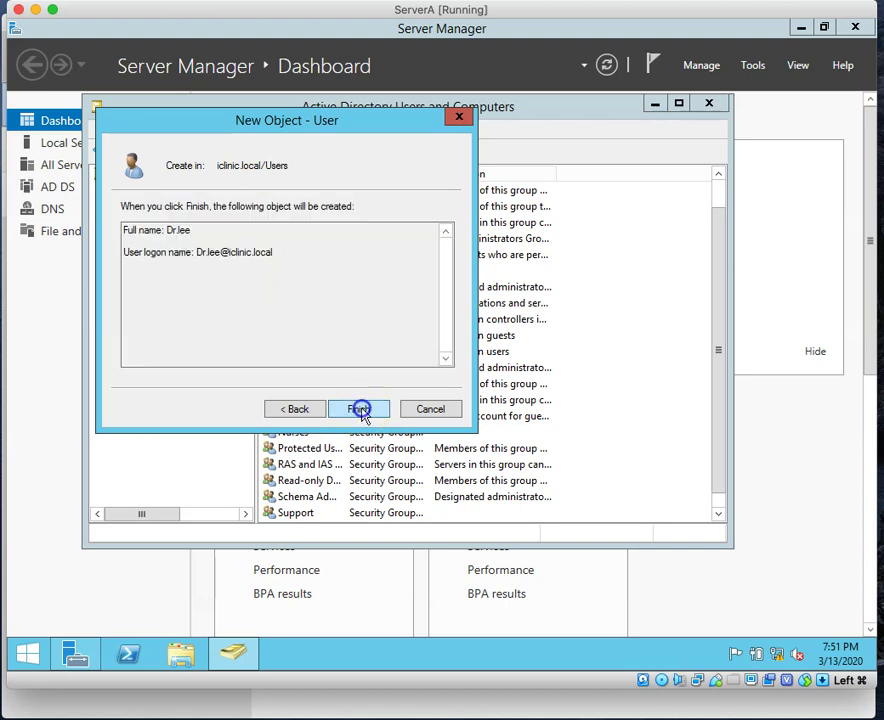
click(359, 410)
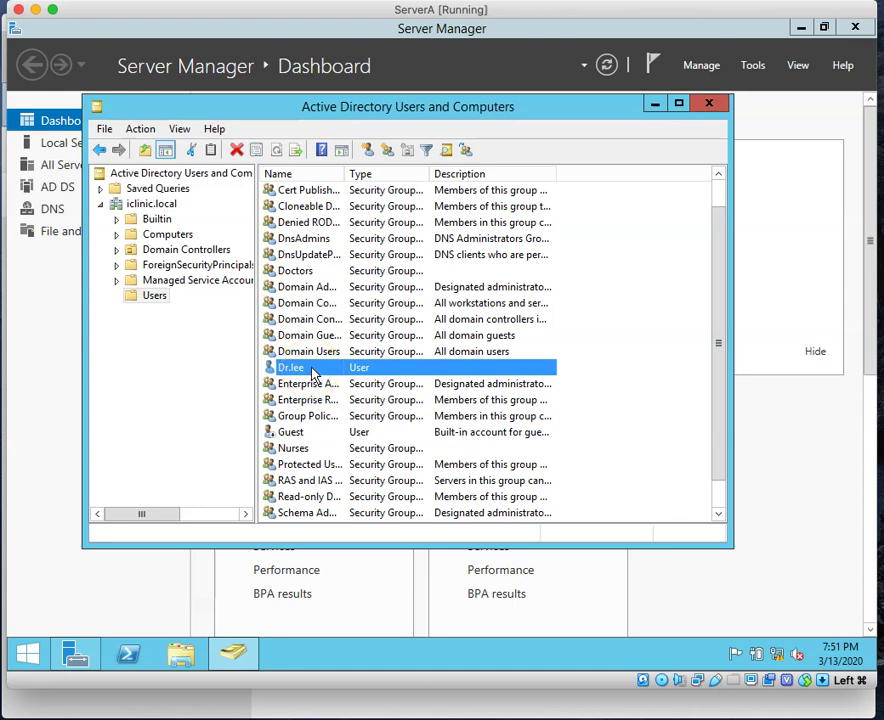
Step: Open the doctor's account properties on the Member Of list and begin adding a group
double_click(313, 370)
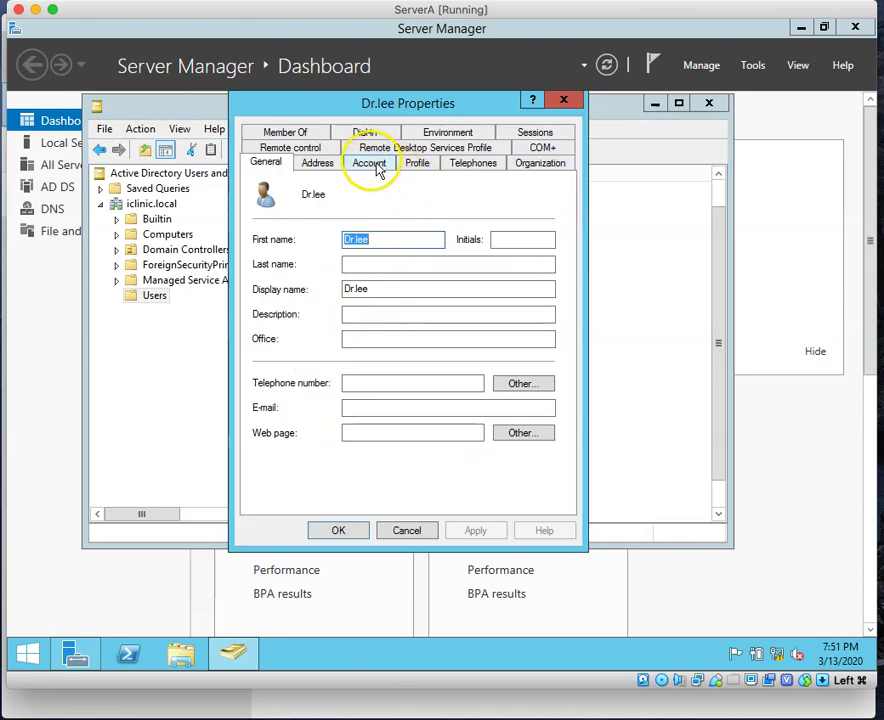
click(284, 131)
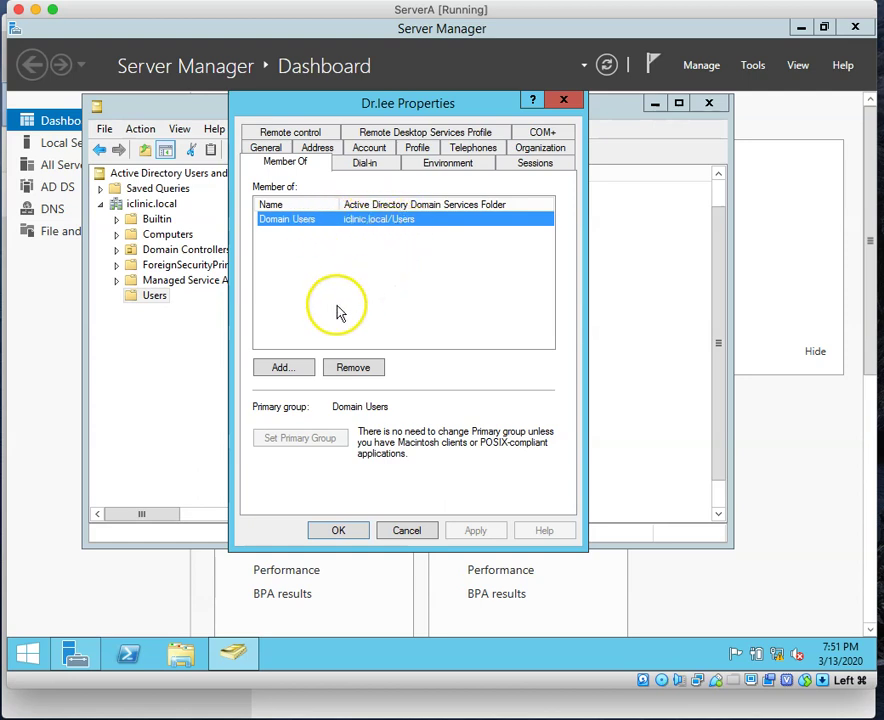
click(292, 369)
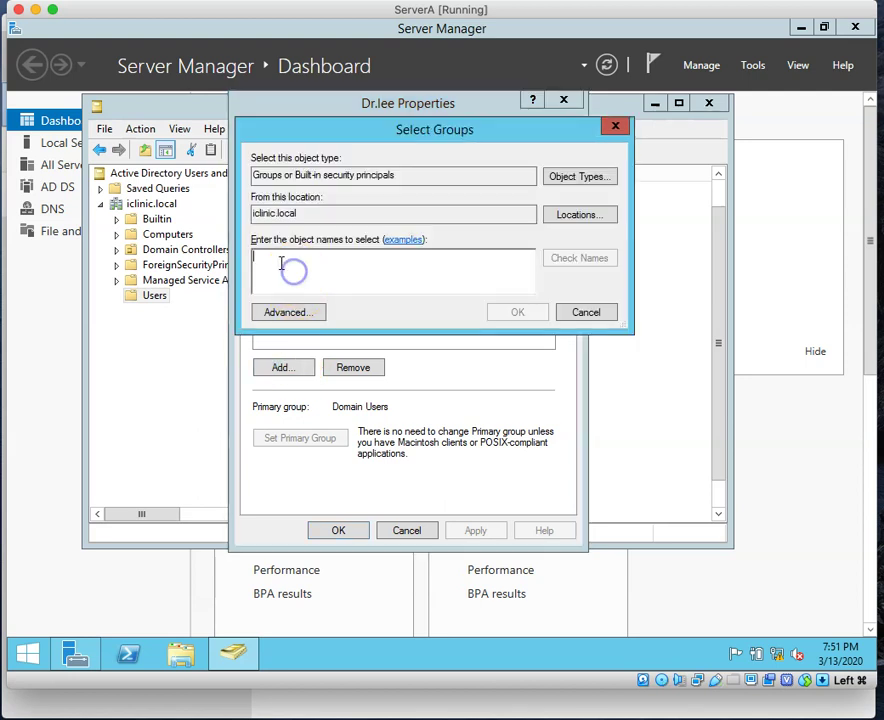
Step: Resolve the typed name to the Doctors group, add it, and apply the membership
text(Doc)
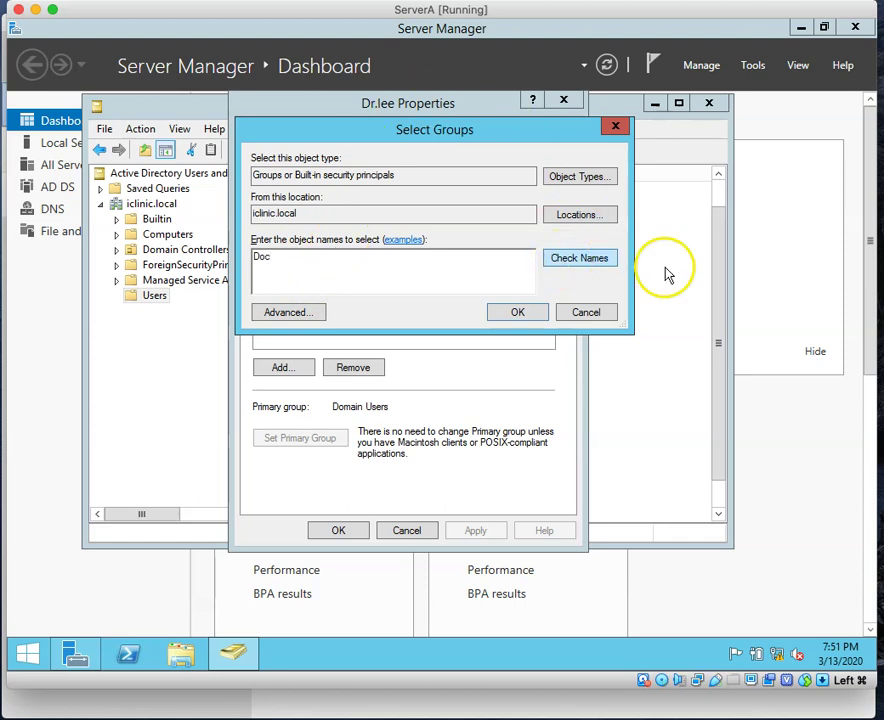
click(583, 263)
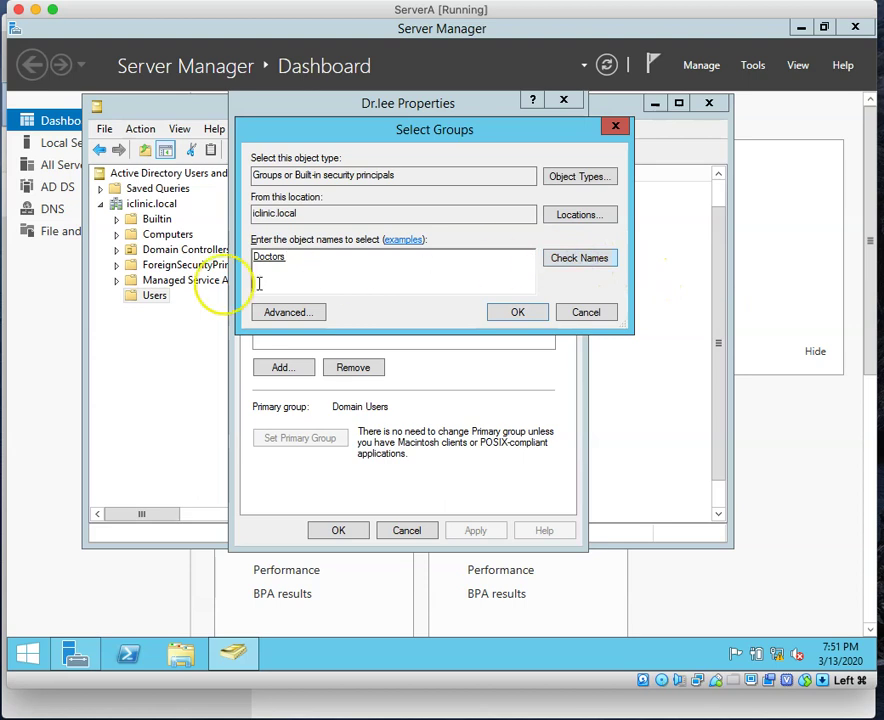
click(511, 316)
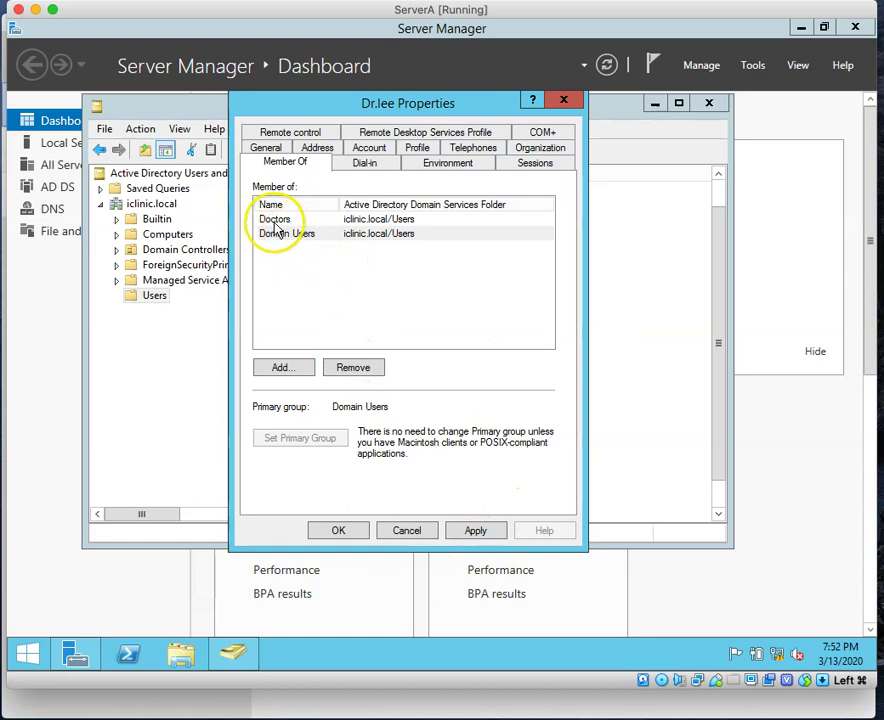
click(479, 531)
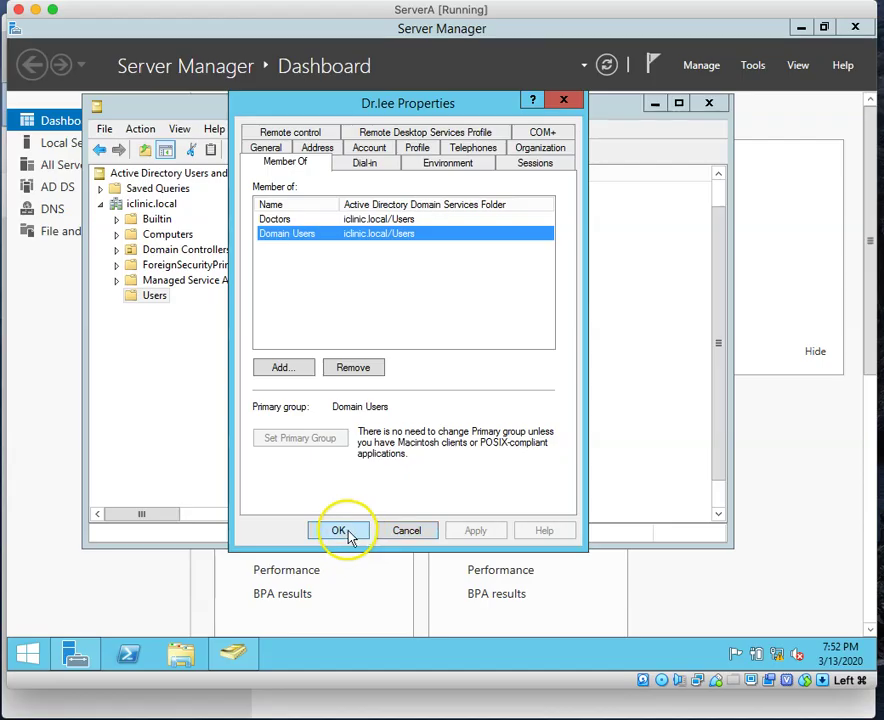
click(347, 533)
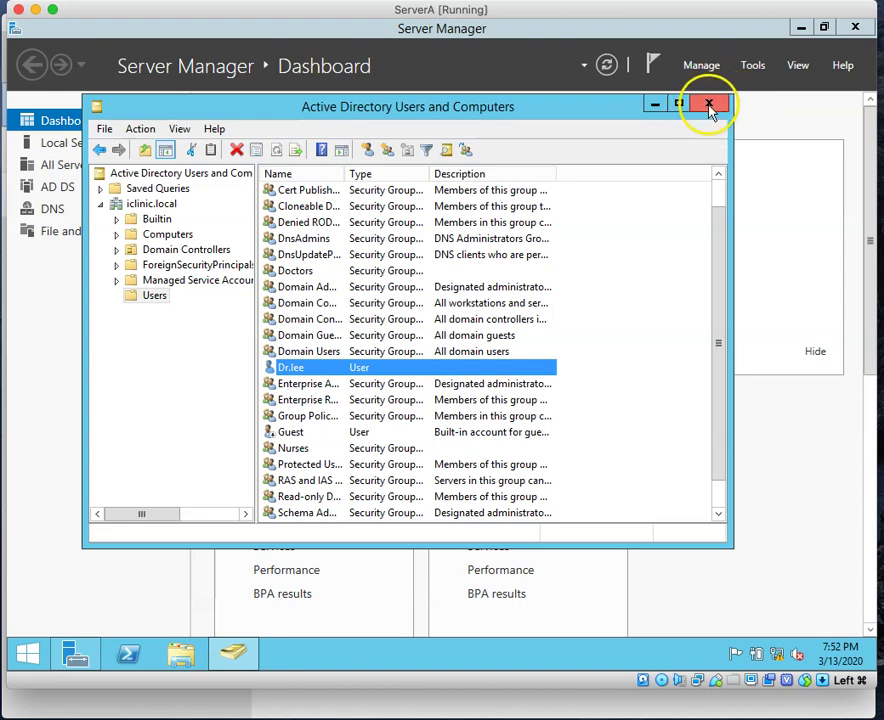
Step: Close Active Directory Users and Computers and minimize Server Manager and the ServerA window
click(710, 106)
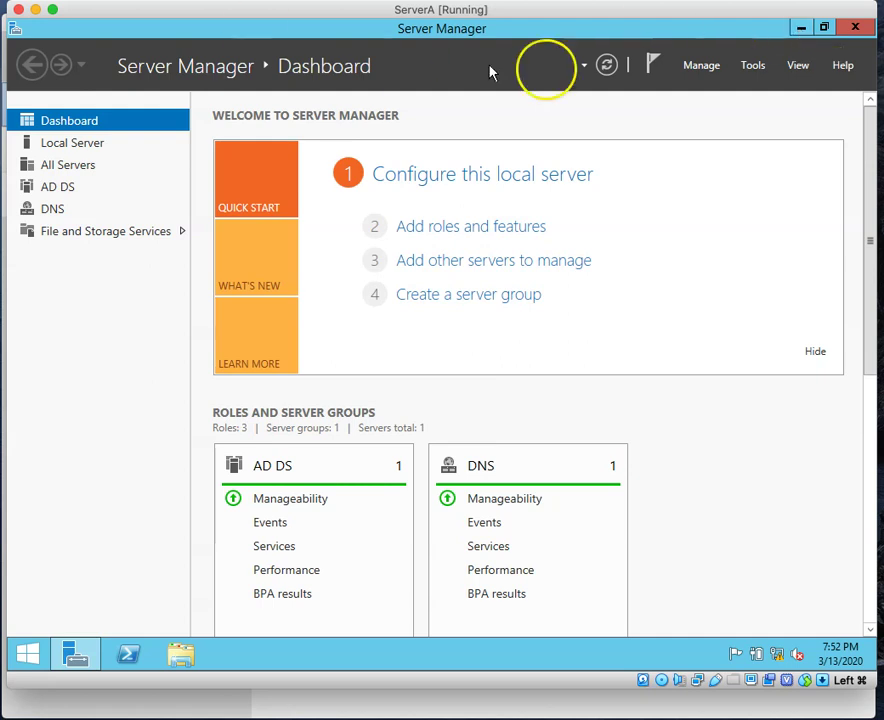
click(800, 30)
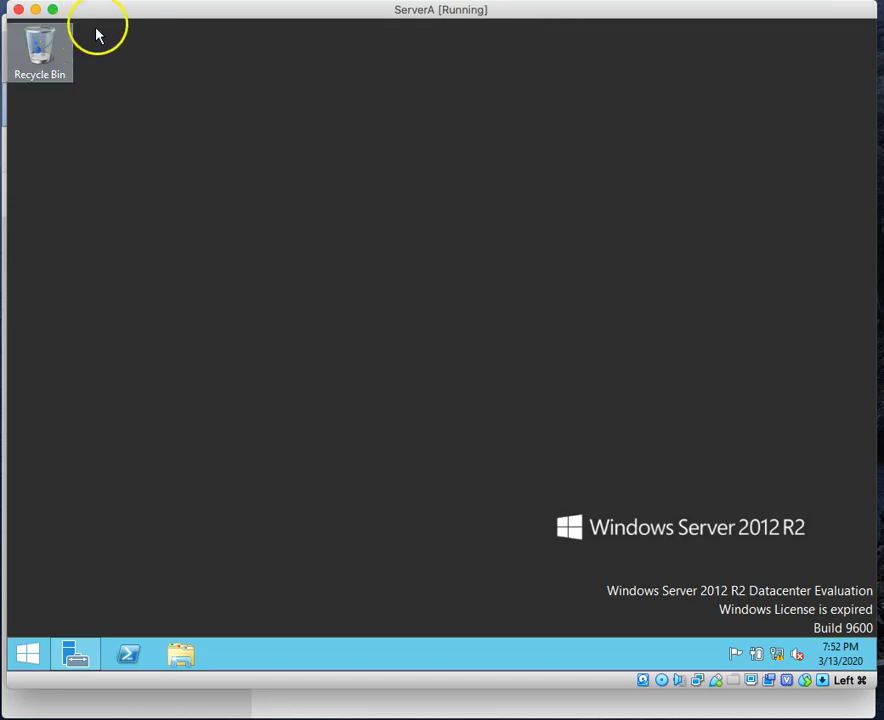
click(35, 9)
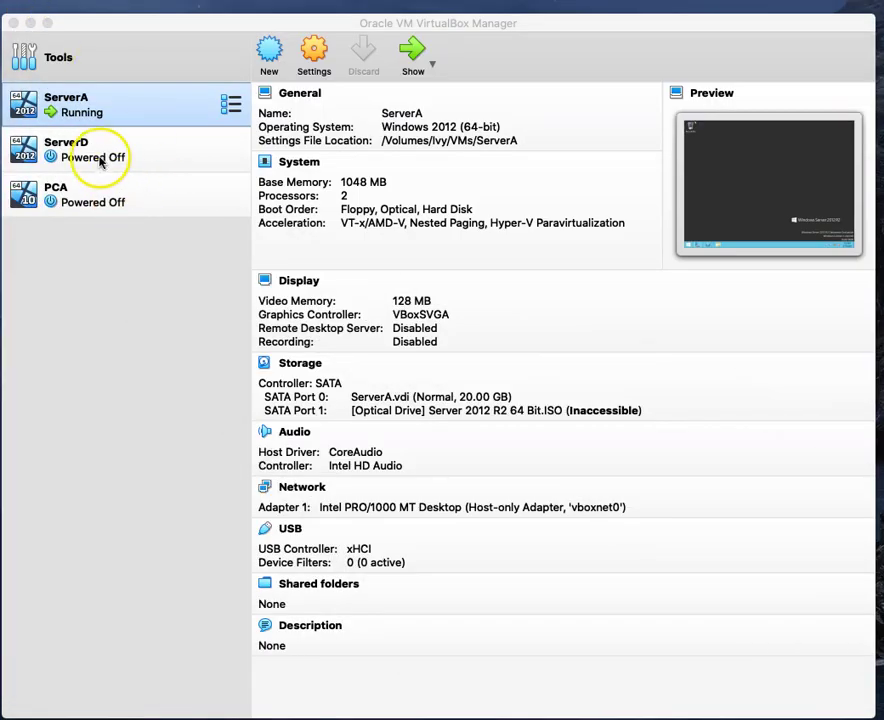
Step: Start the ServerD virtual machine from the VirtualBox Manager list
click(86, 158)
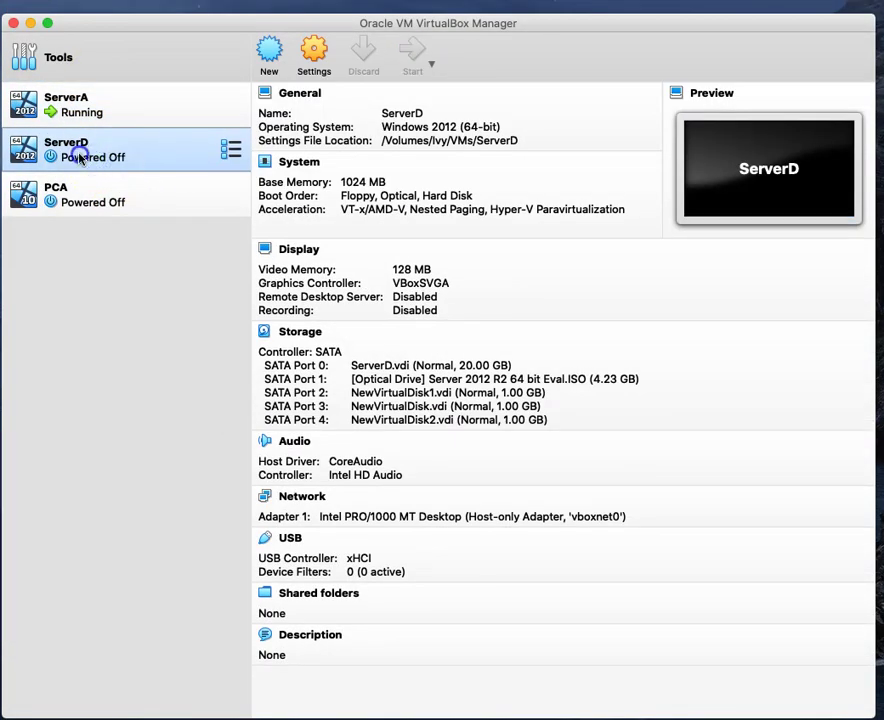
double_click(82, 158)
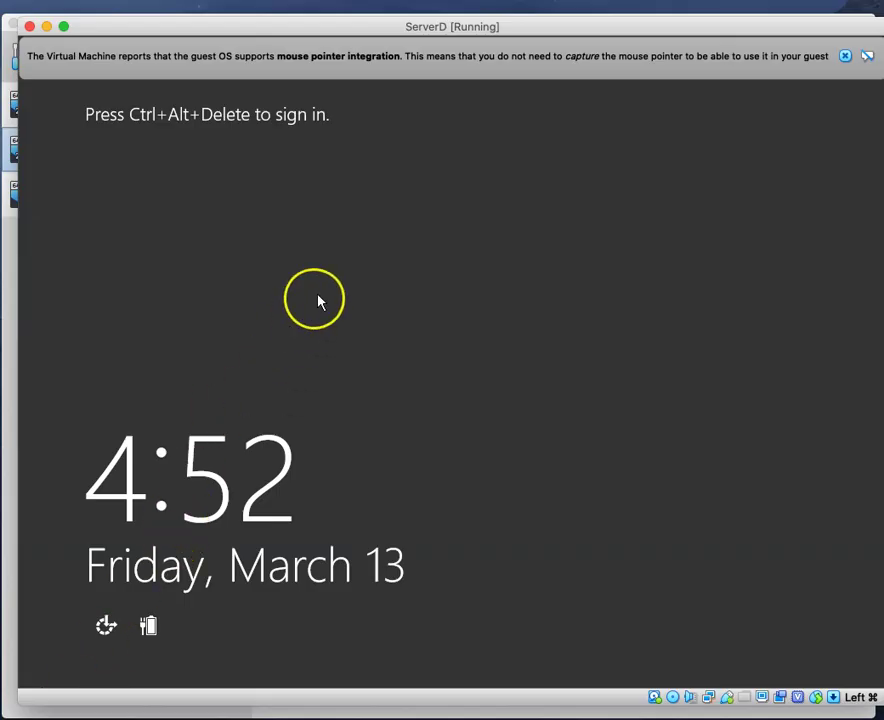
Step: Send Ctrl-Alt-Del to ServerD and sign in as Administrator with the account password
click(845, 56)
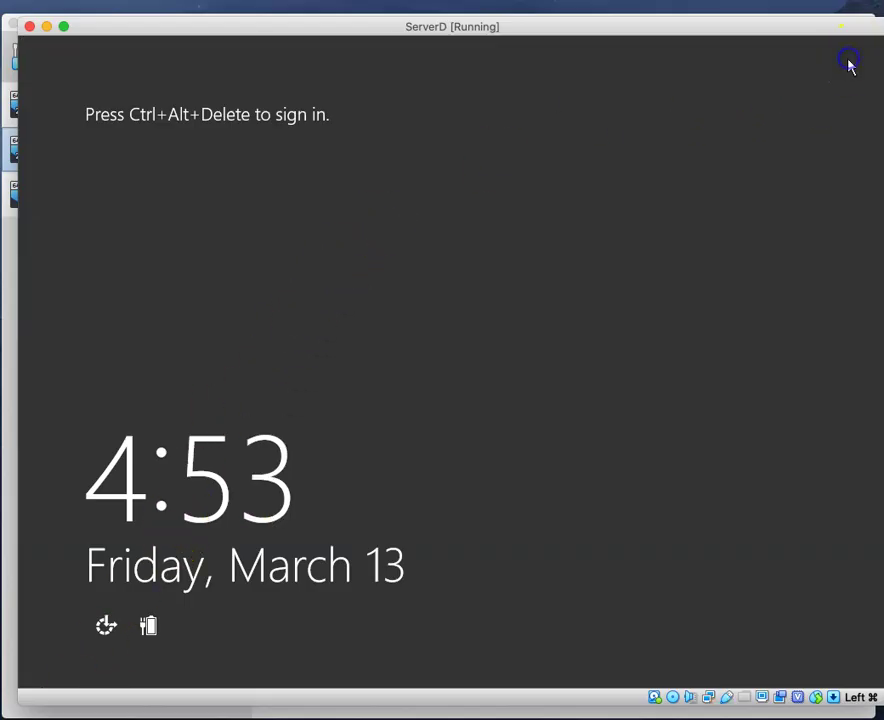
click(268, 0)
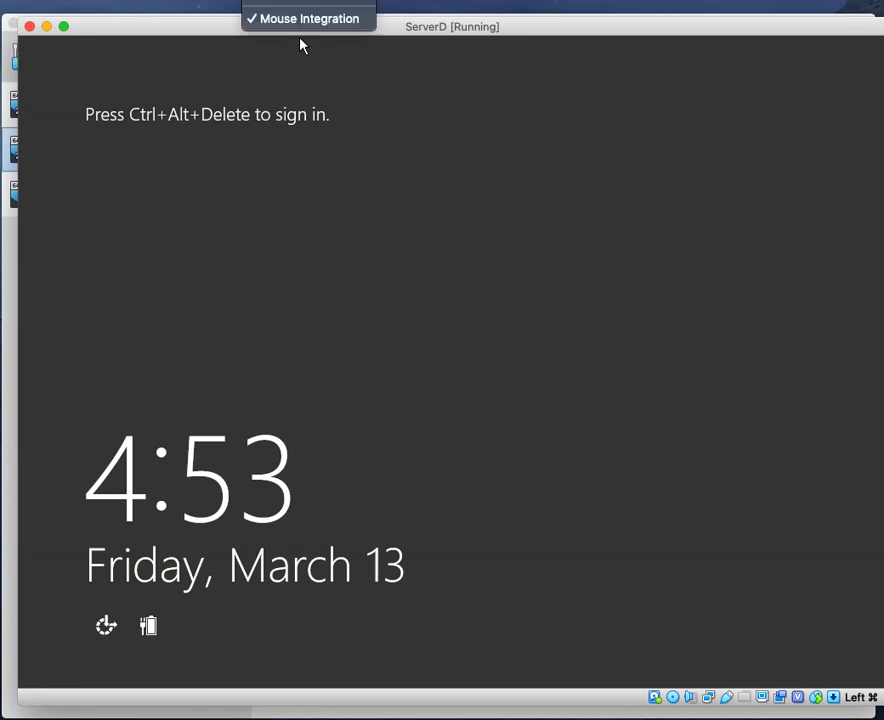
mouse_move(320, 1)
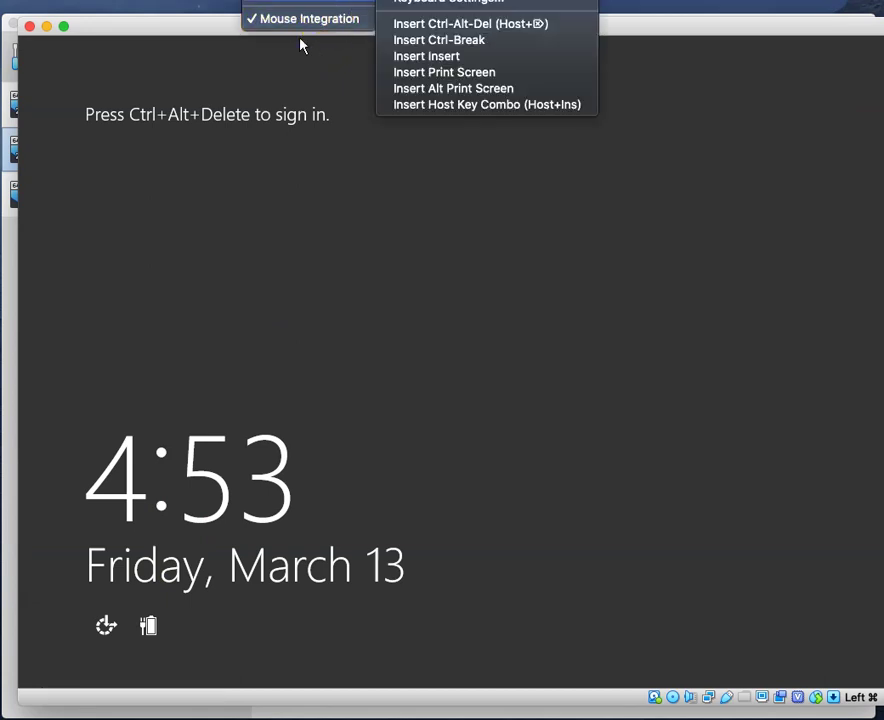
click(455, 24)
click(482, 254)
text(Pa)
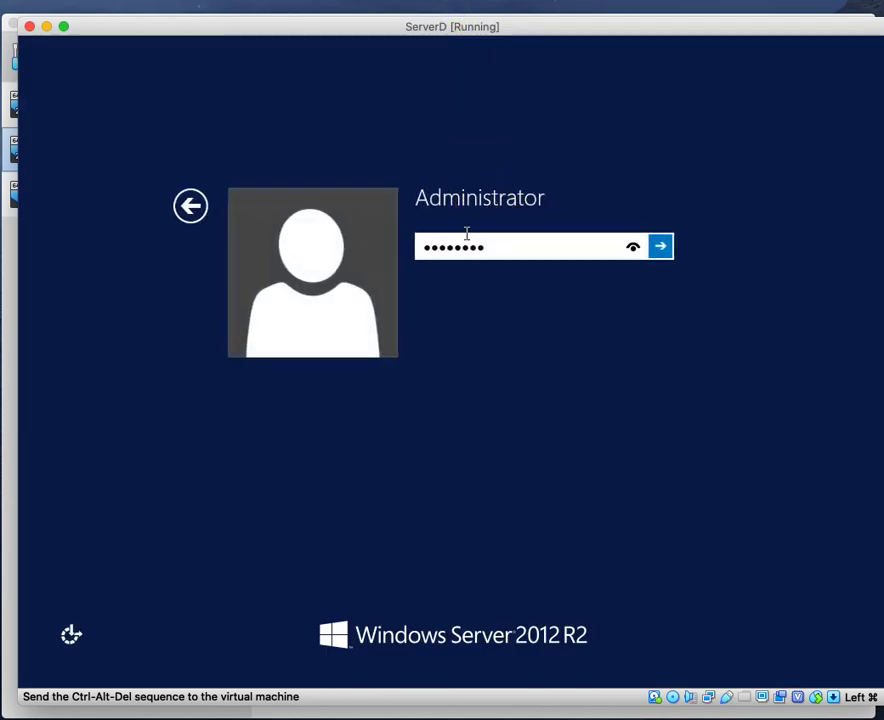
text(4)
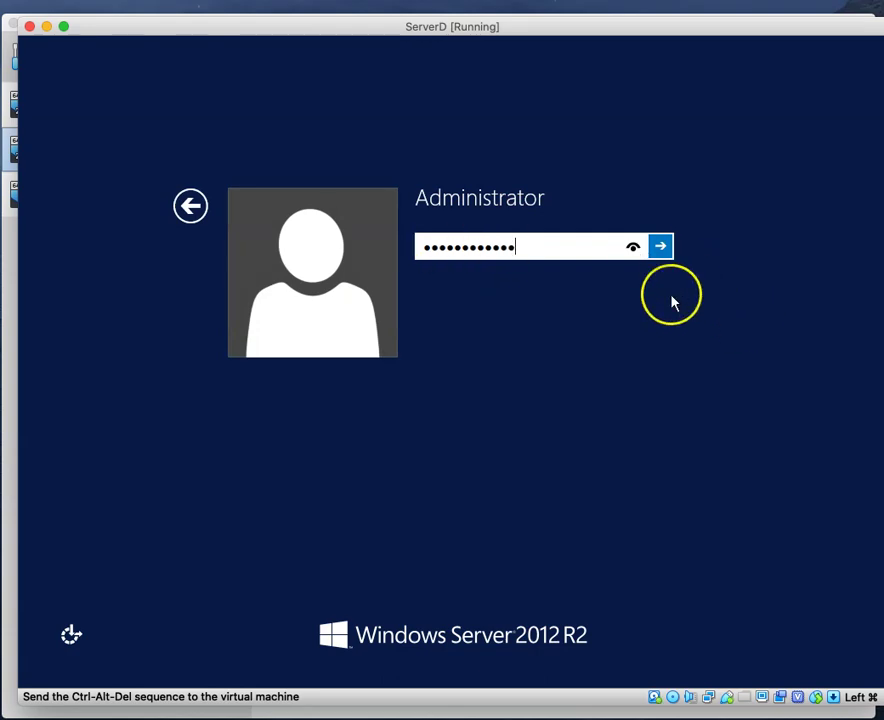
click(662, 250)
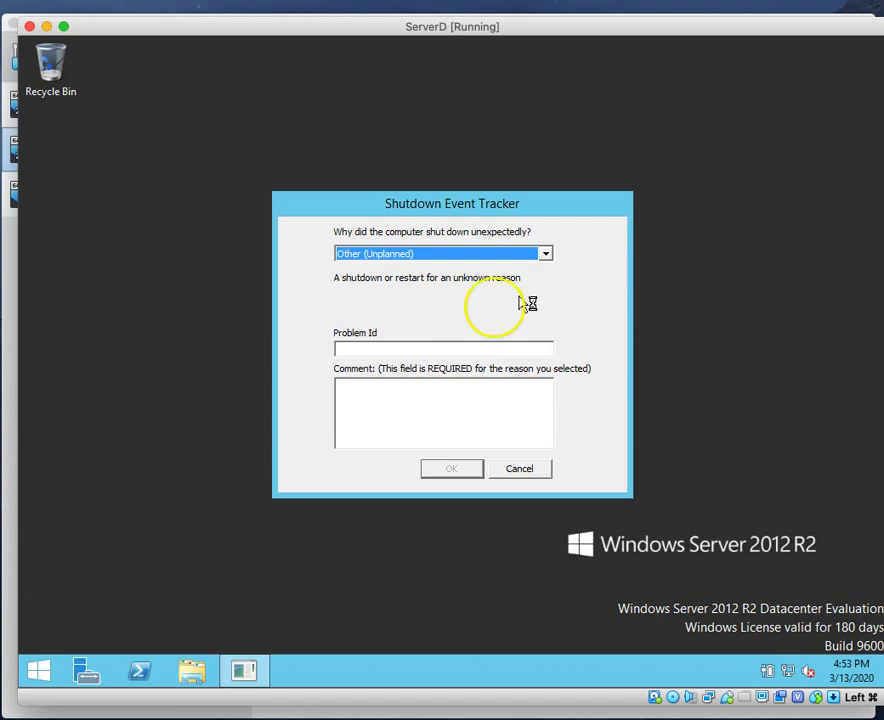
Step: Enter a shutdown comment in ServerD's Shutdown Event Tracker, confirm it, and reposition the VM window
click(389, 409)
click(452, 471)
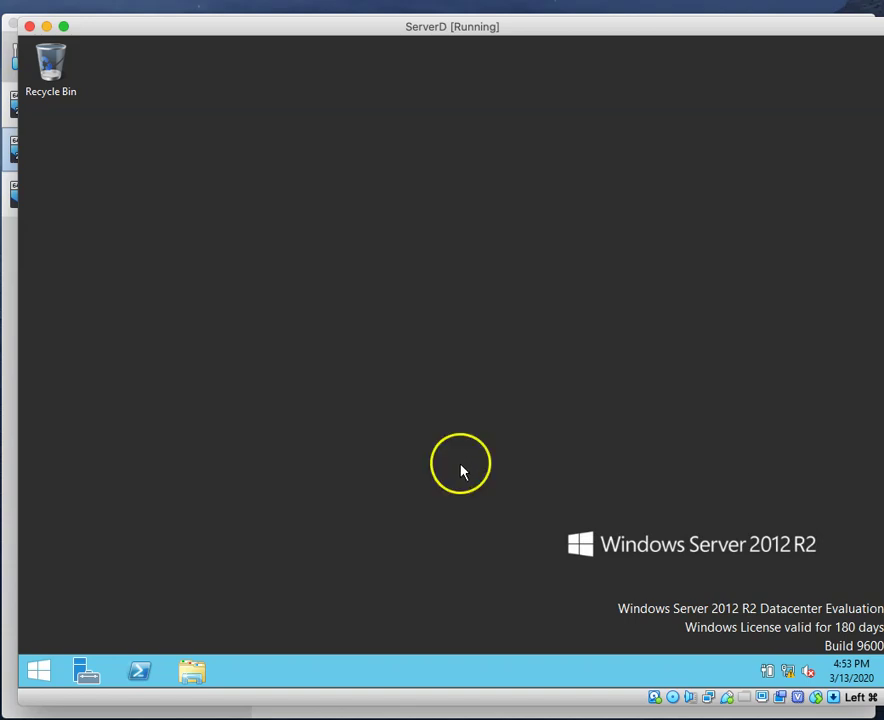
drag(310, 27, 294, 16)
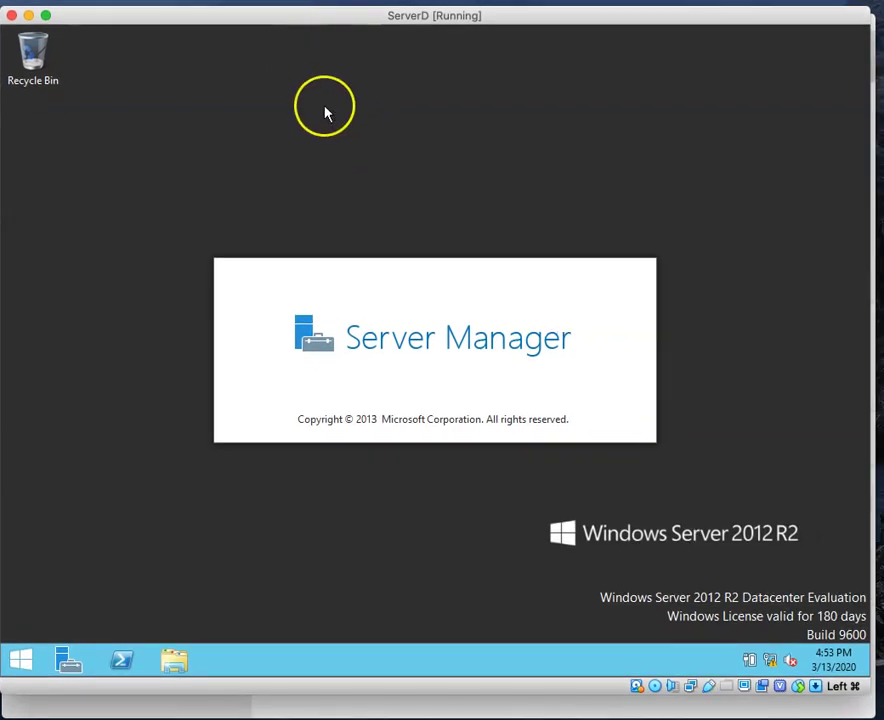